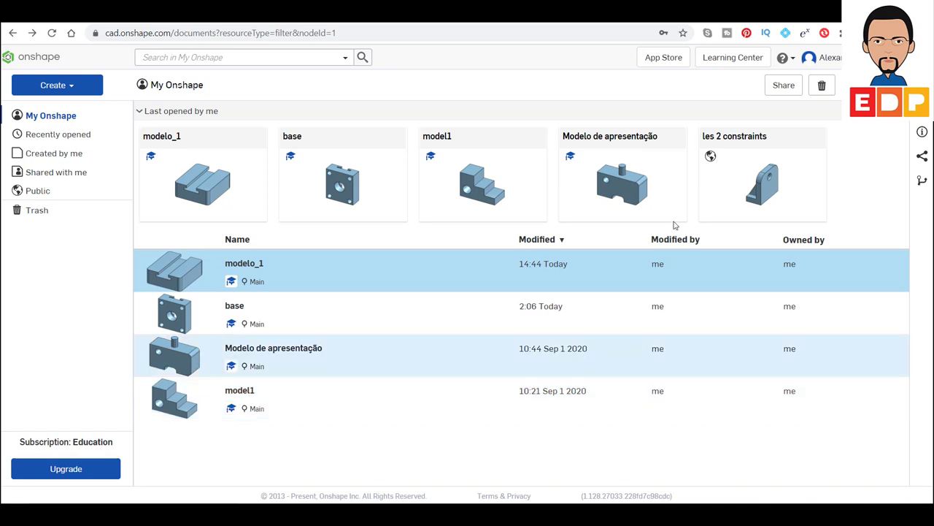
Step: Create a new Onshape document named 'base'
left_click(63, 87)
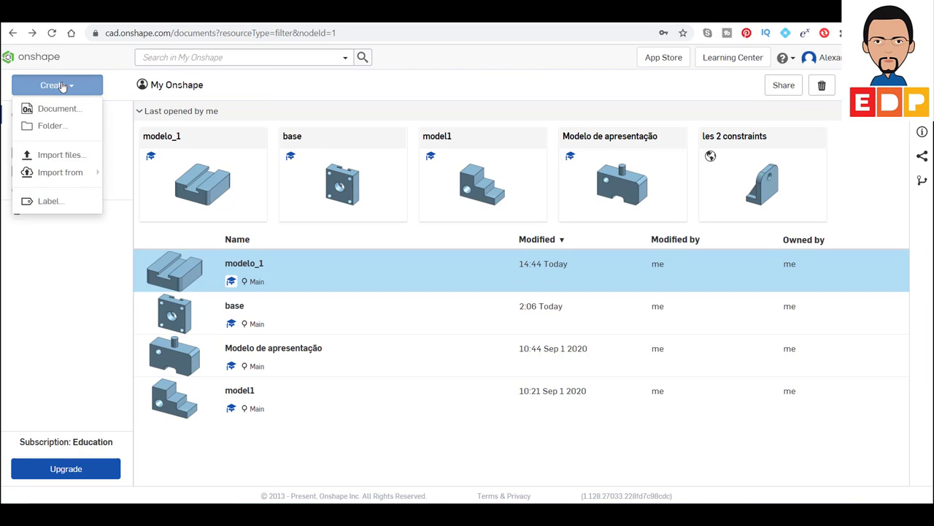
left_click(61, 108)
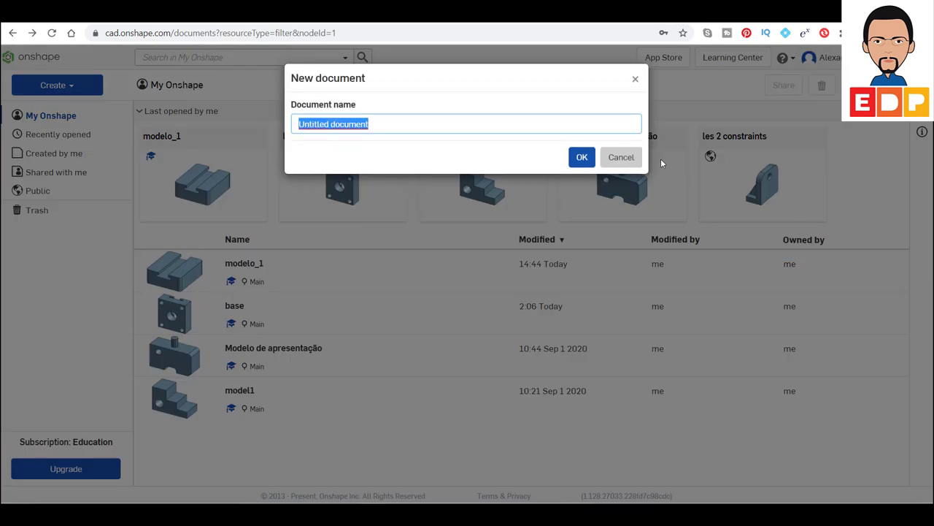
type("b")
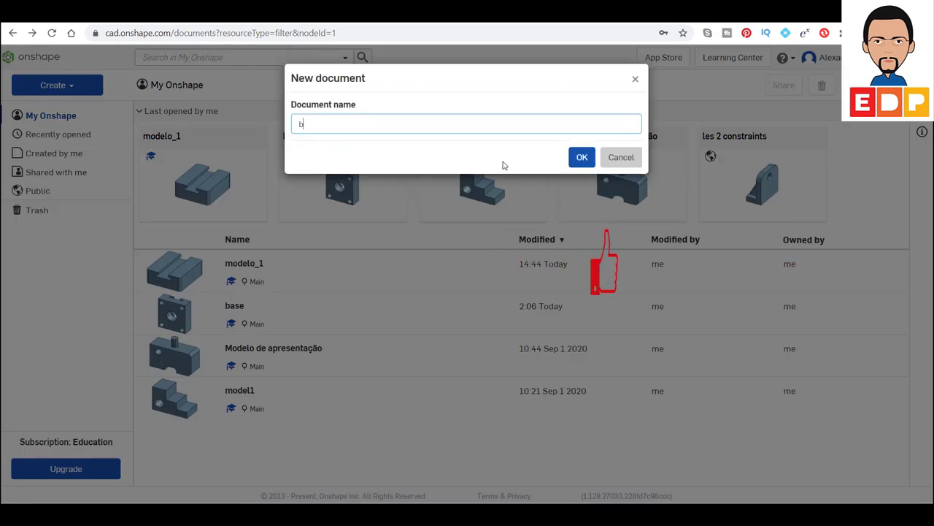
type("ASE")
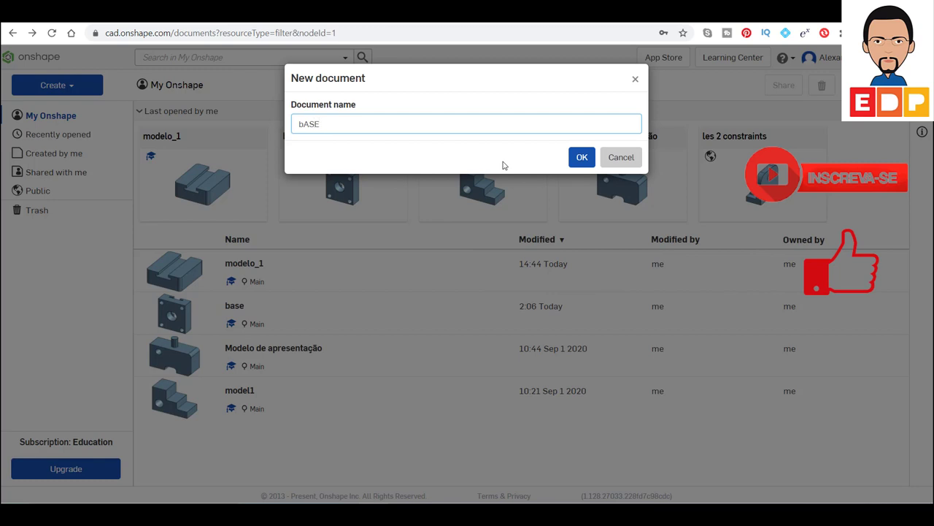
key("BackSpace")
key("BackSpace")
key("BackSpace")
key("BackSpace")
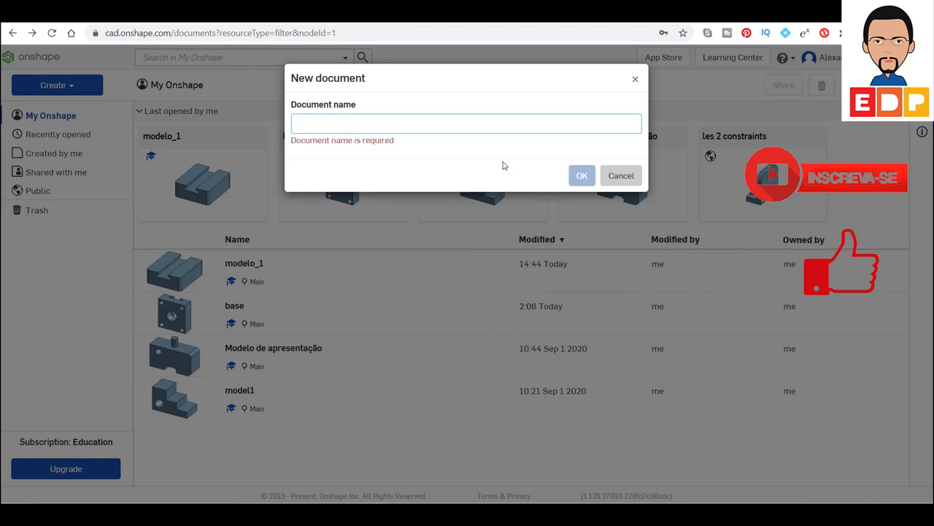
type("base")
key("Return")
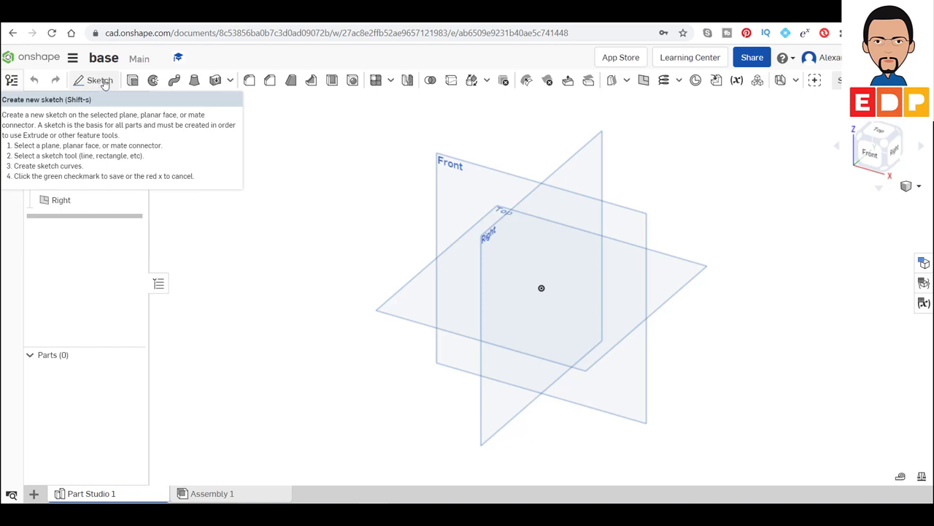
Step: Start Sketch 1 on the Top plane, view it from the top, and reopen it for editing
left_click(105, 83)
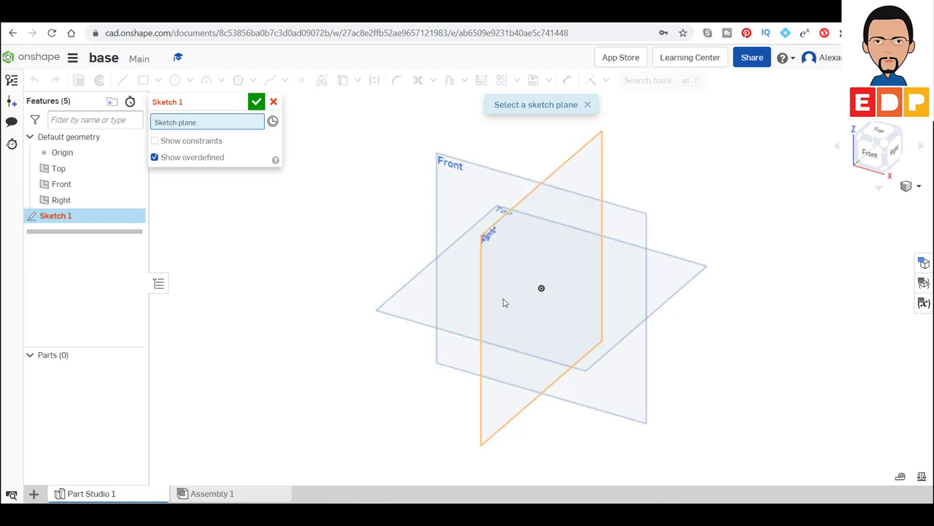
left_click(418, 307)
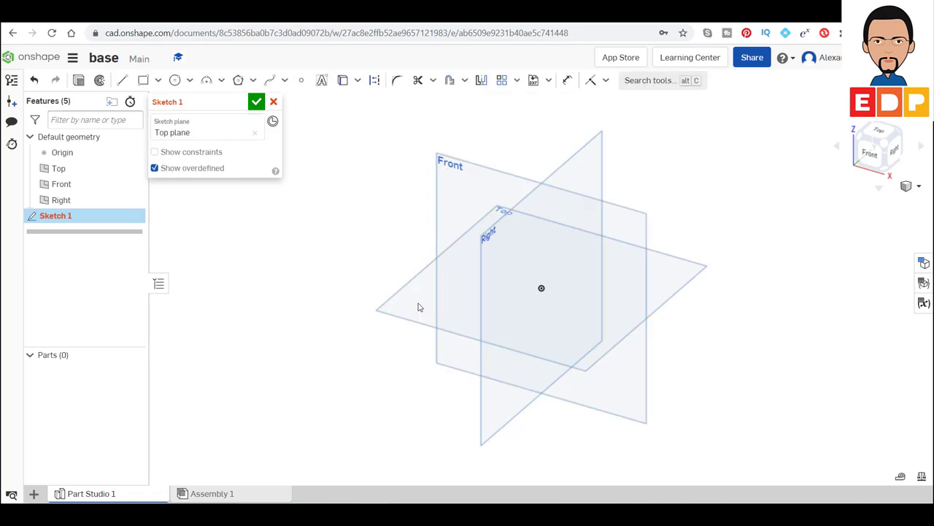
left_click(255, 103)
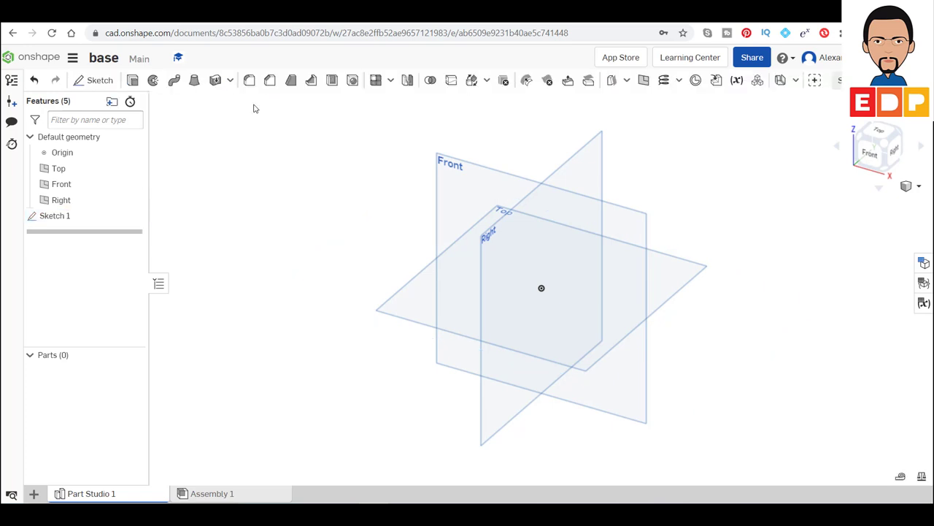
left_click(880, 134)
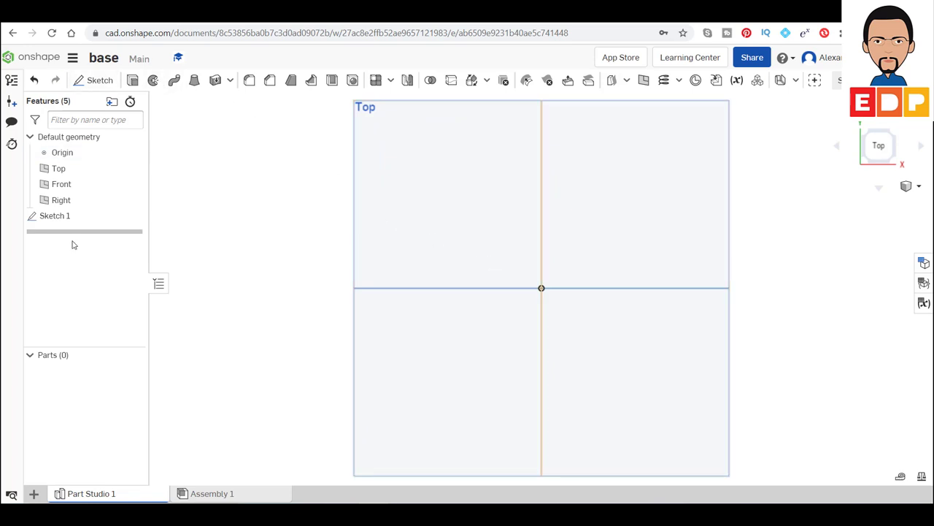
left_click(69, 217)
double_click(69, 216)
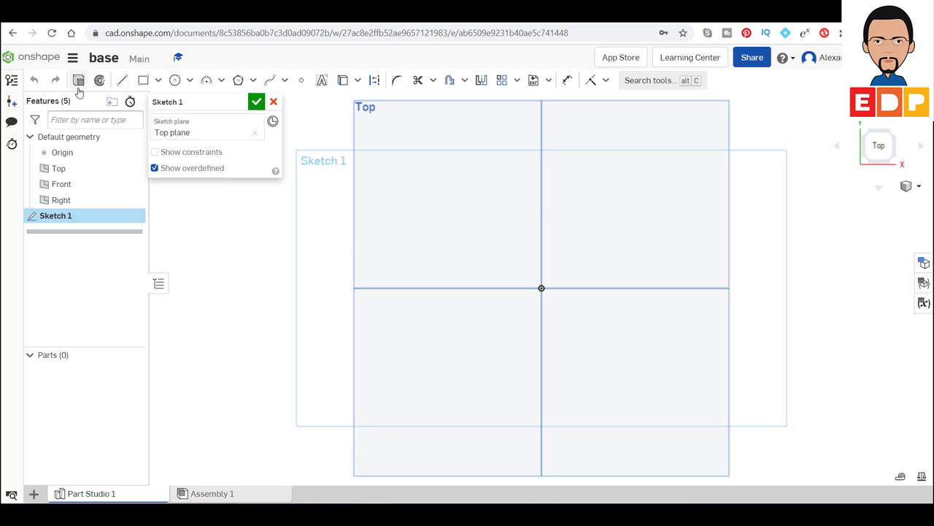
Step: Draw a closed four-line outline around the origin with the Line tool
left_click(121, 80)
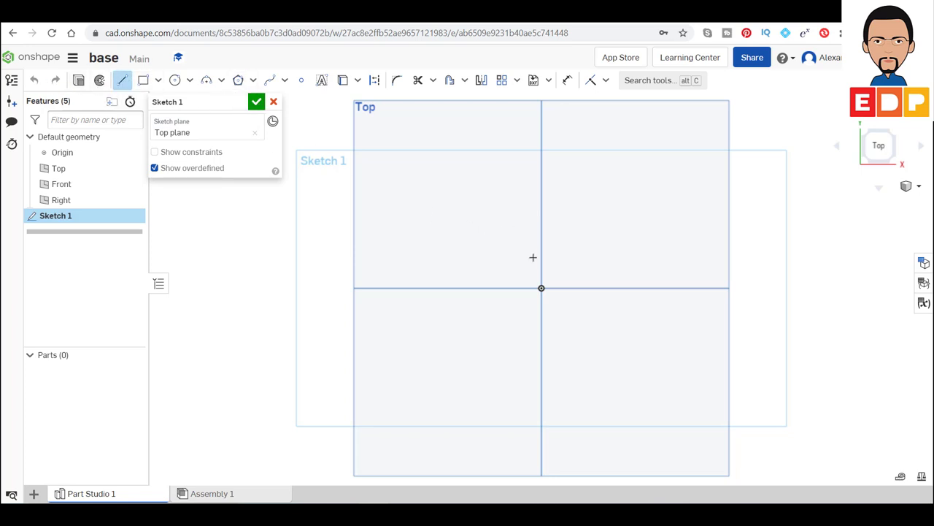
left_click(457, 193)
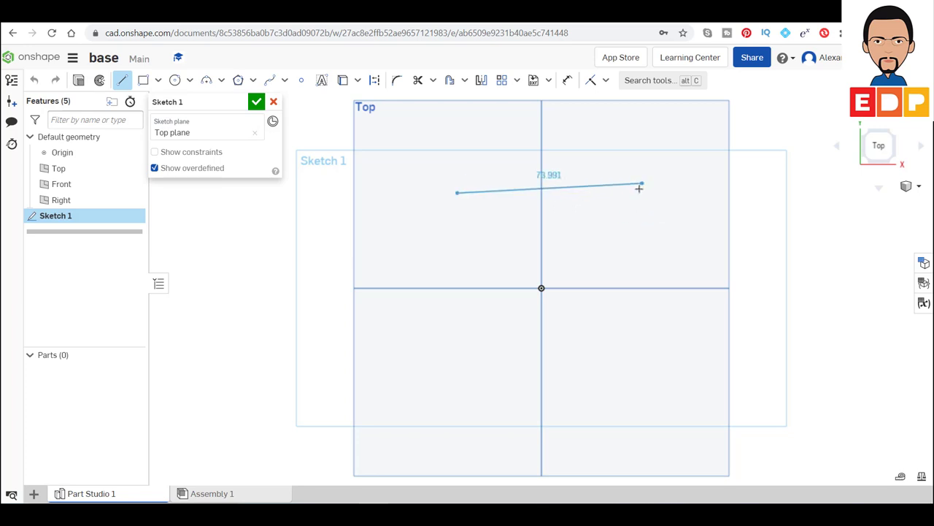
left_click(640, 193)
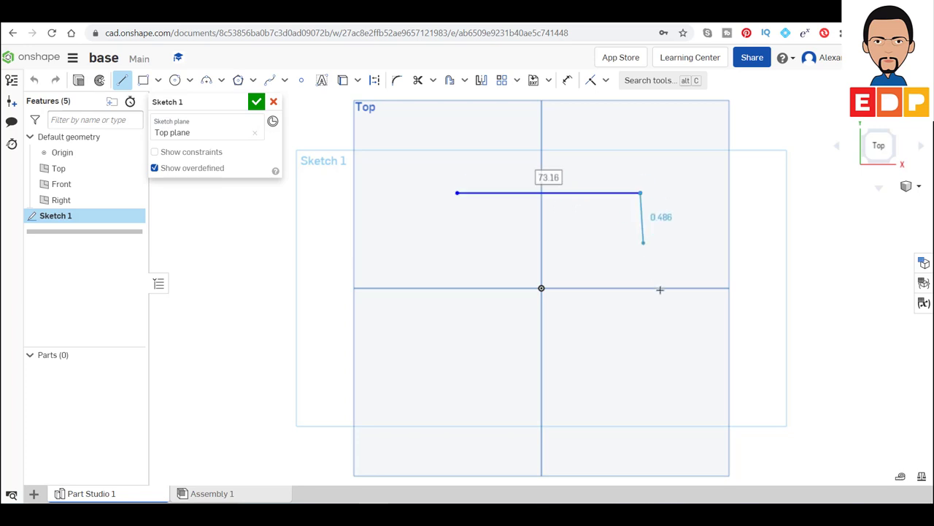
left_click(647, 383)
left_click(430, 379)
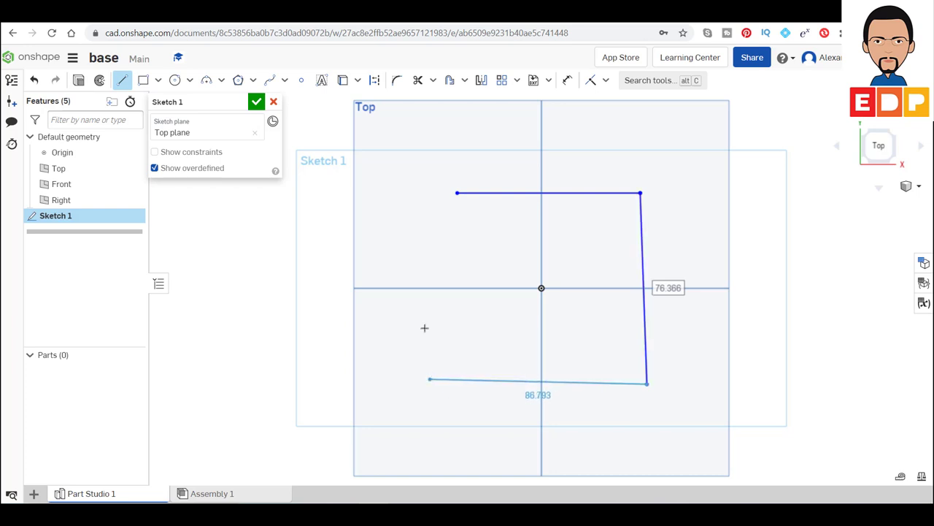
left_click(457, 192)
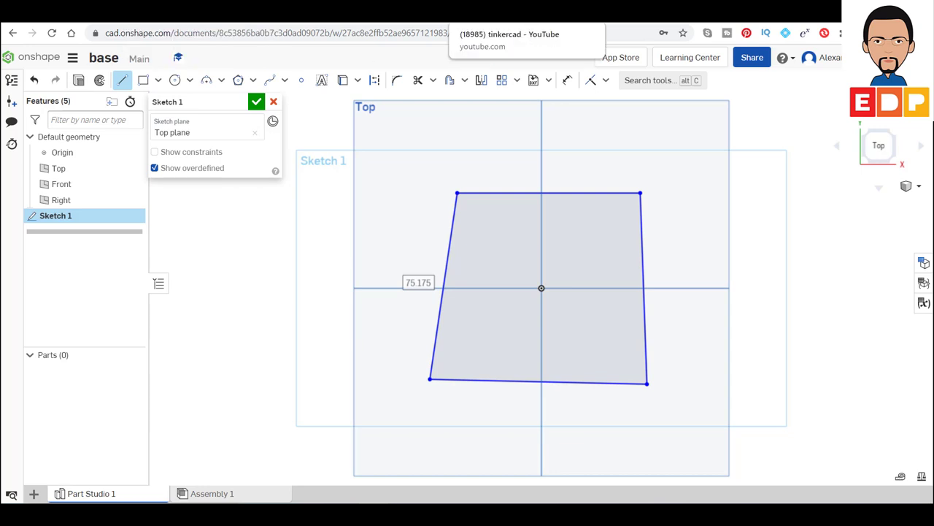
left_click(606, 81)
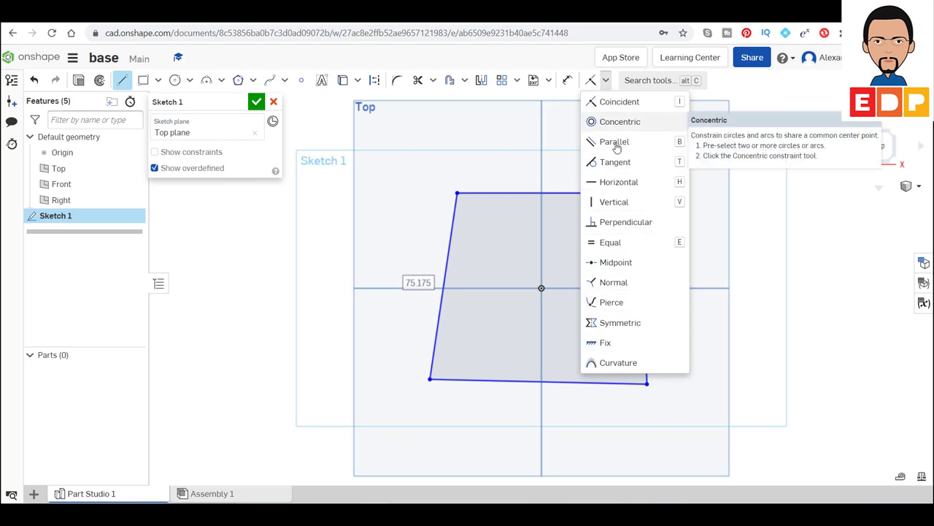
Step: Constrain the outline's slanted left and right edges to be vertical
left_click(444, 277)
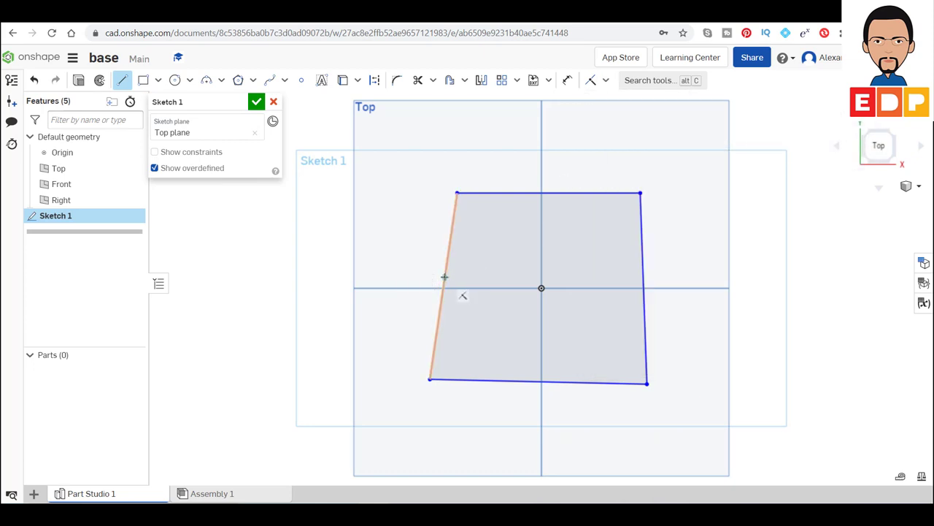
left_click(447, 277)
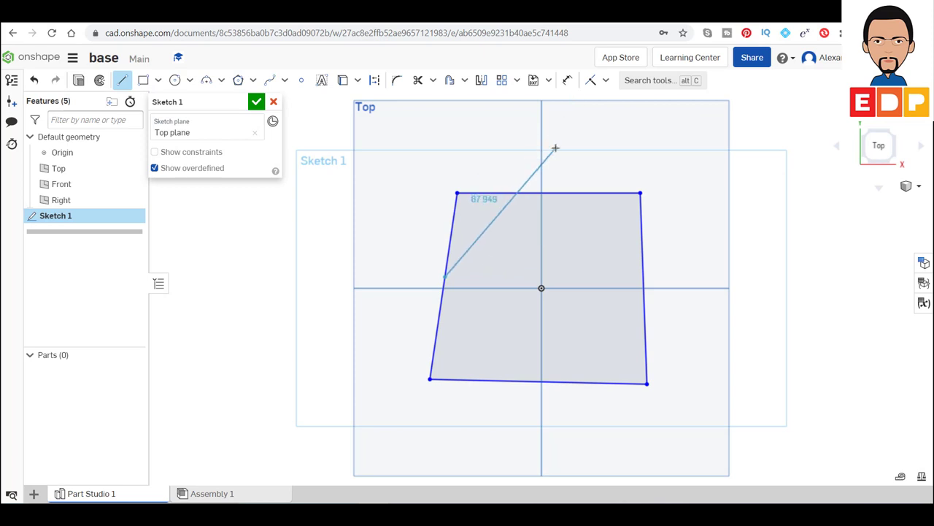
key("Escape")
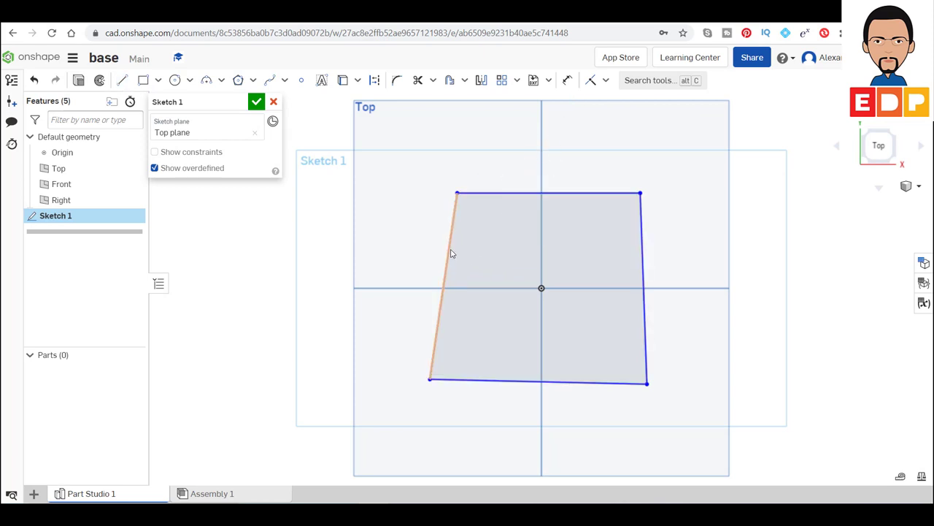
left_click(451, 250)
left_click(606, 82)
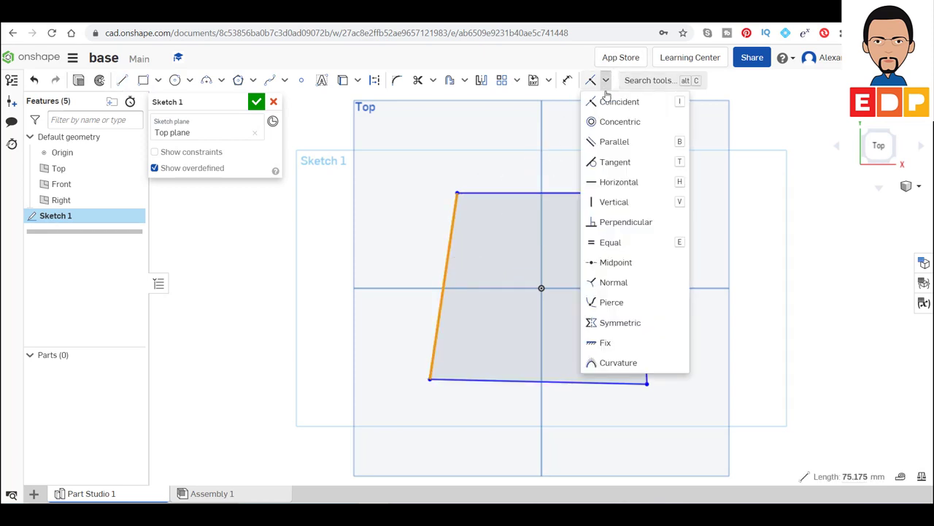
left_click(613, 202)
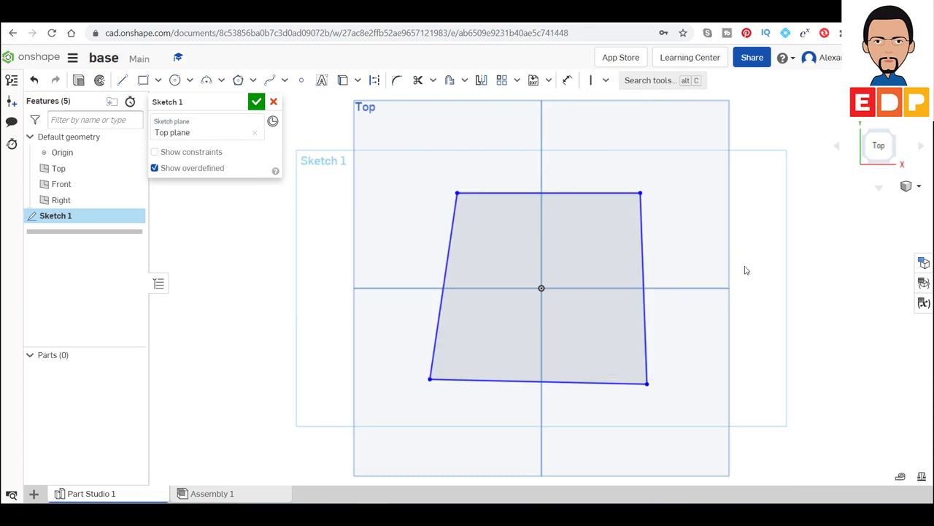
left_click(636, 254)
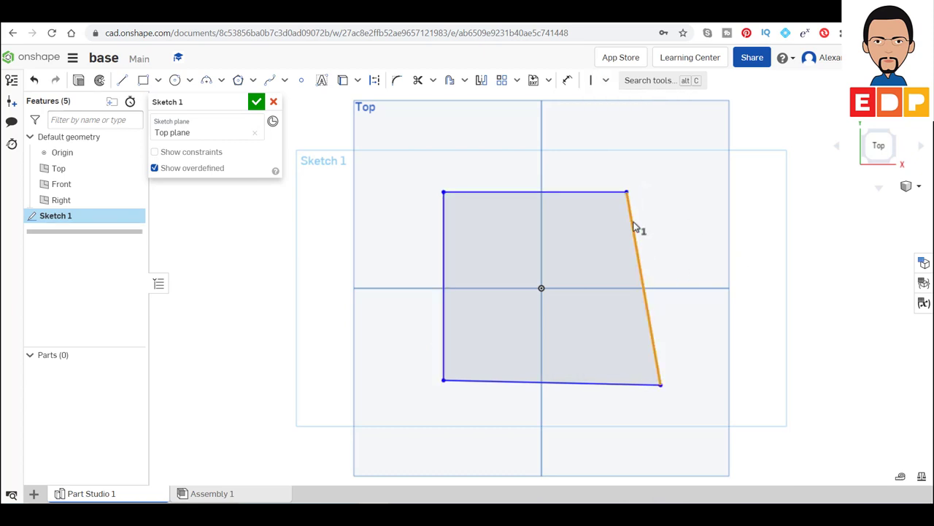
left_click(591, 81)
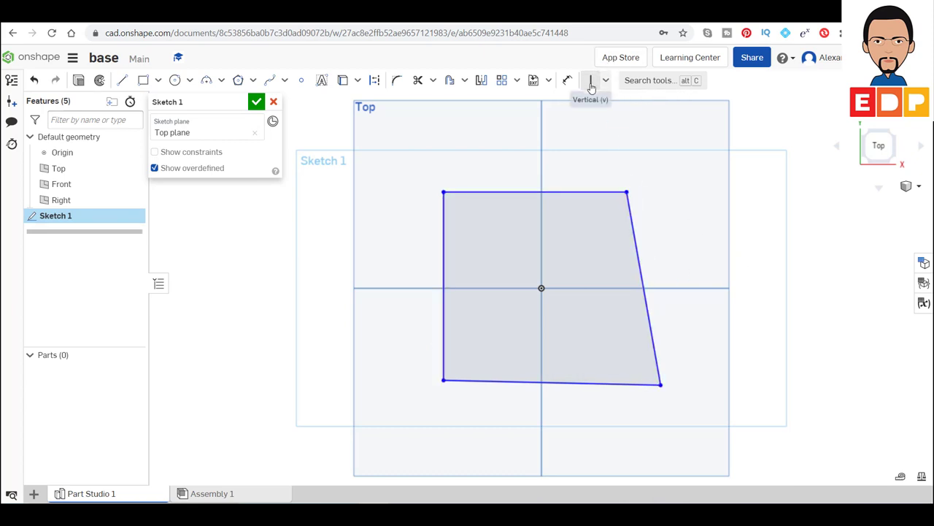
Step: Make the top and bottom edges horizontal
left_click(589, 189)
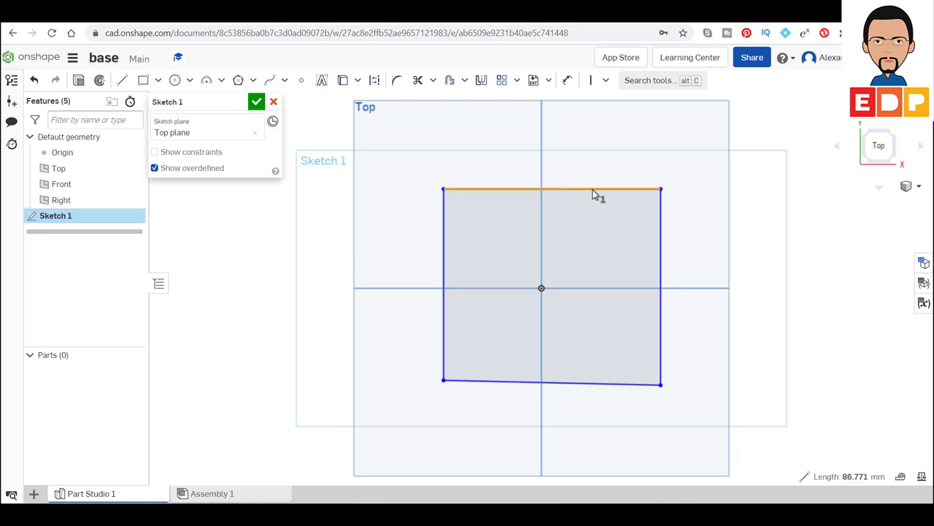
left_click(585, 385)
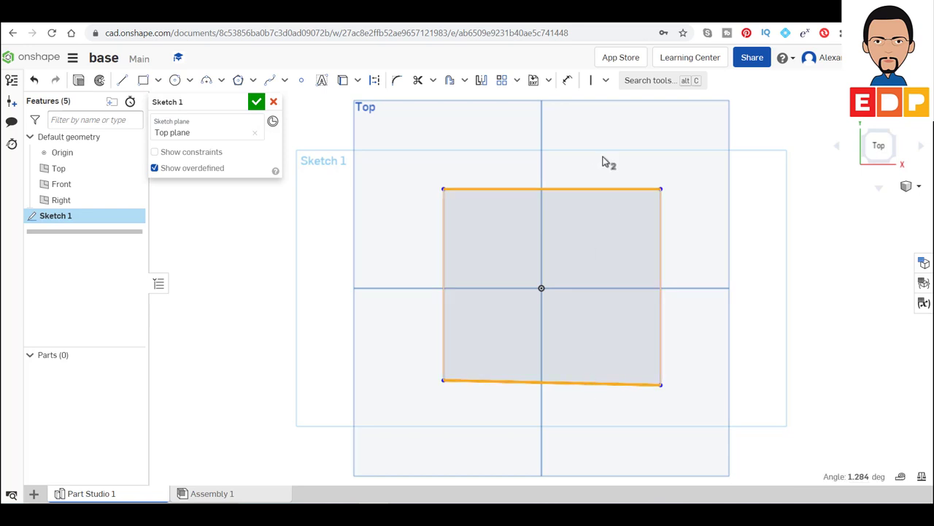
left_click(608, 86)
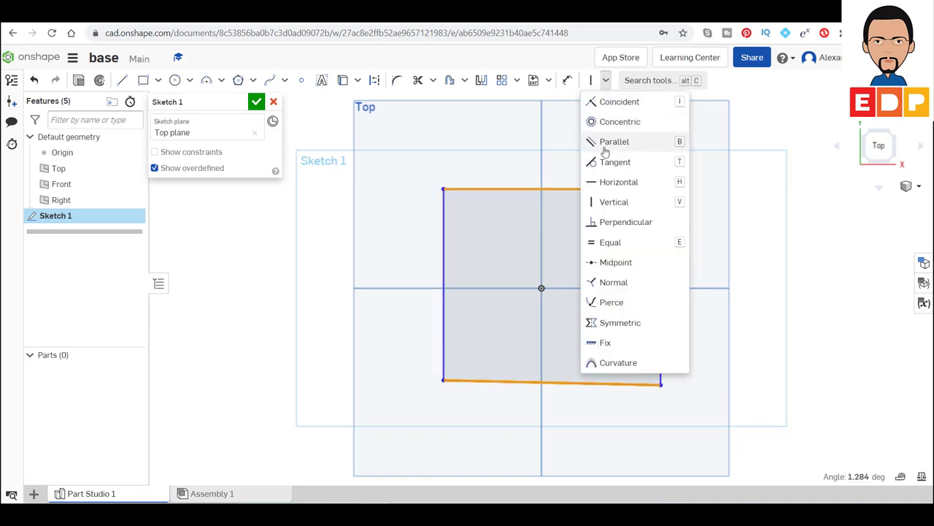
left_click(603, 180)
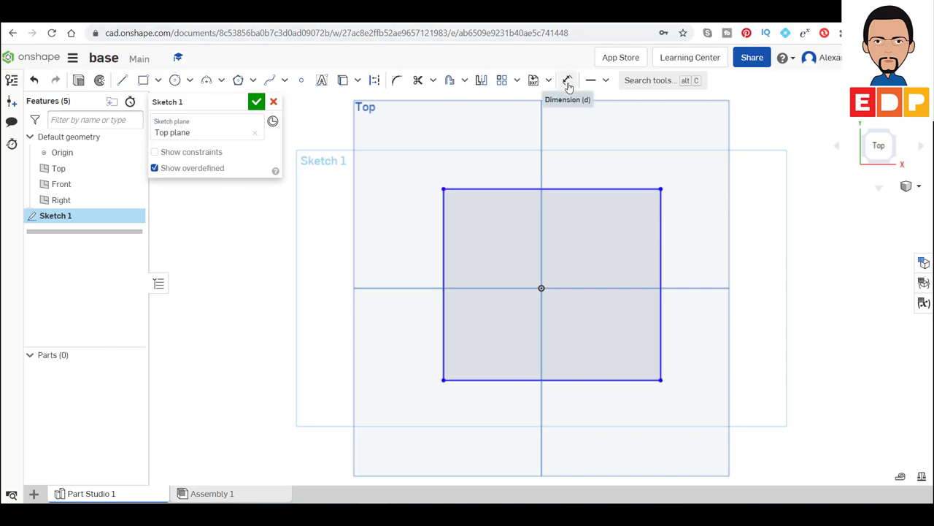
mouse_move(568, 81)
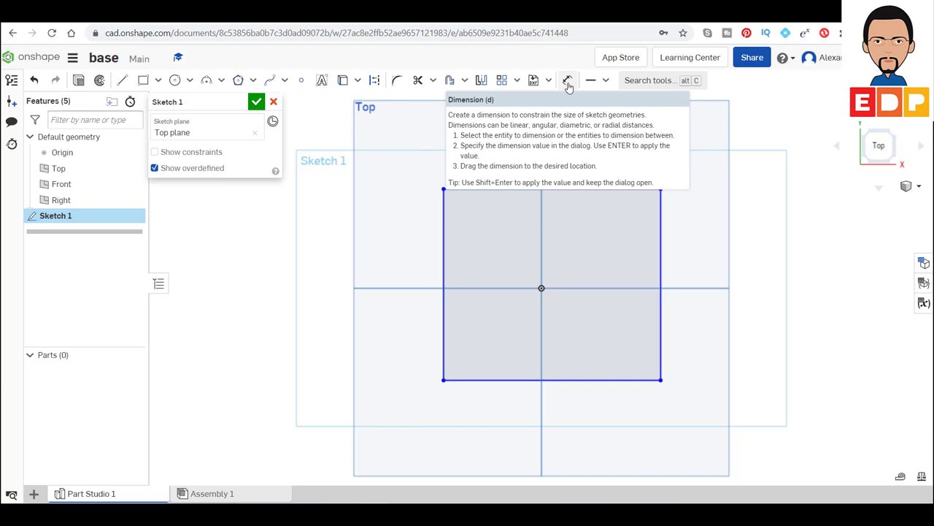
Step: Dimension the rectangle's top edge to a 90 mm width
left_click(568, 82)
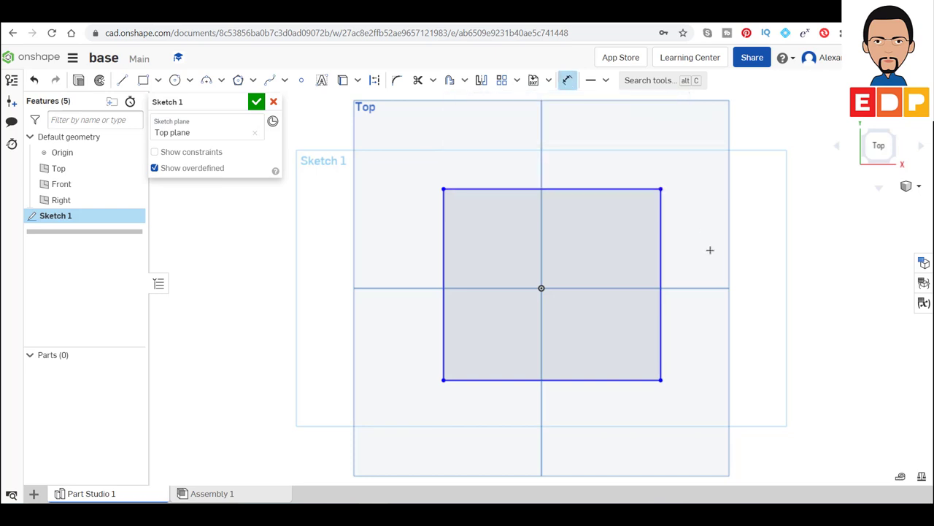
left_click(602, 190)
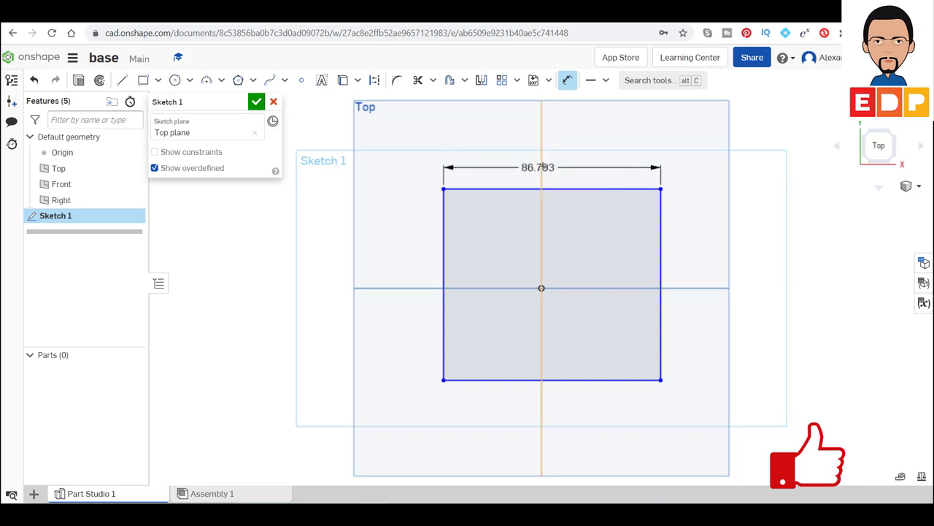
left_click(541, 167)
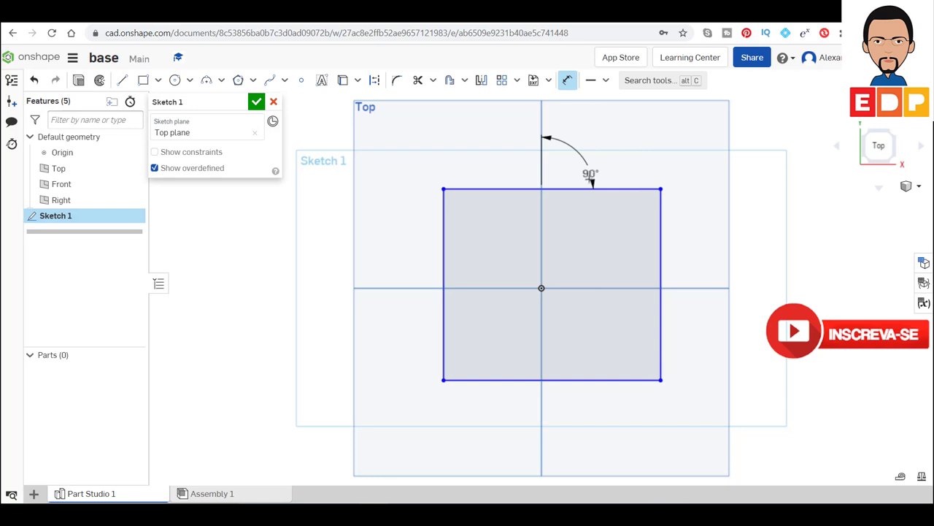
key("Escape")
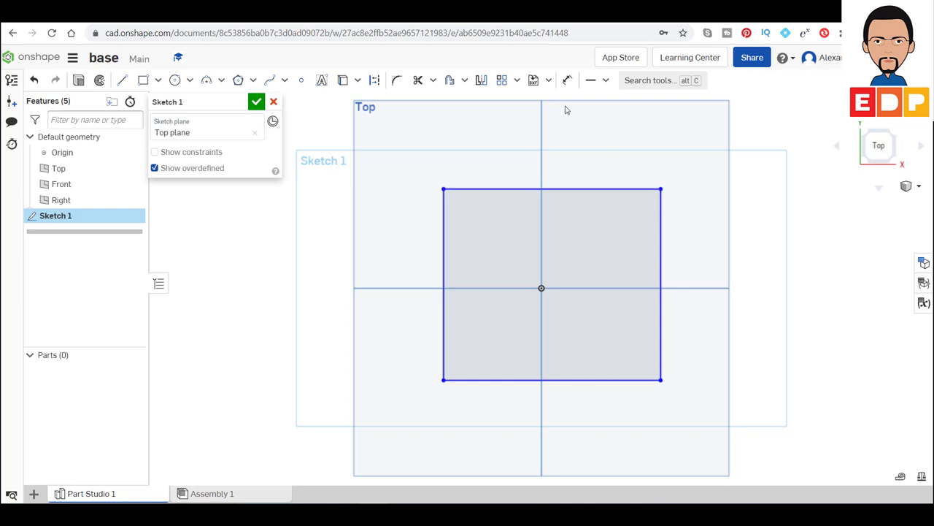
left_click(568, 81)
left_click(572, 188)
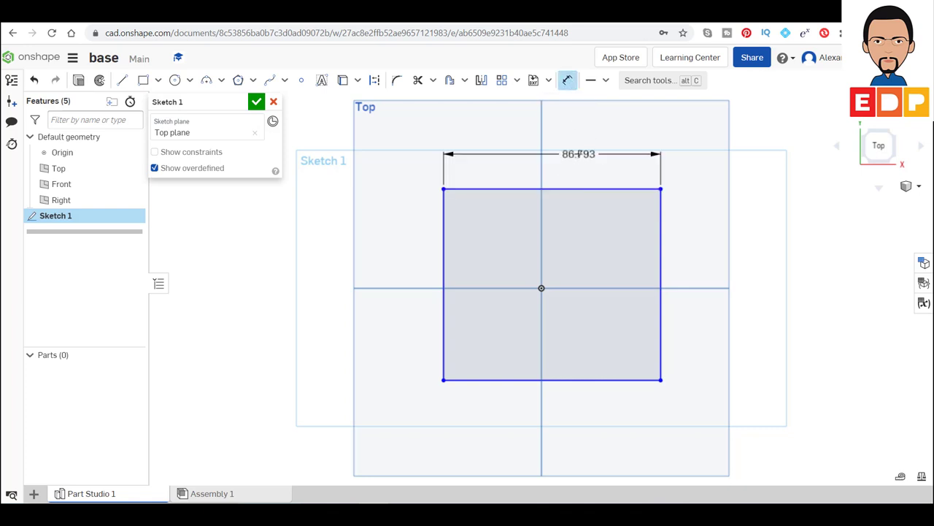
left_click(575, 164)
type("5")
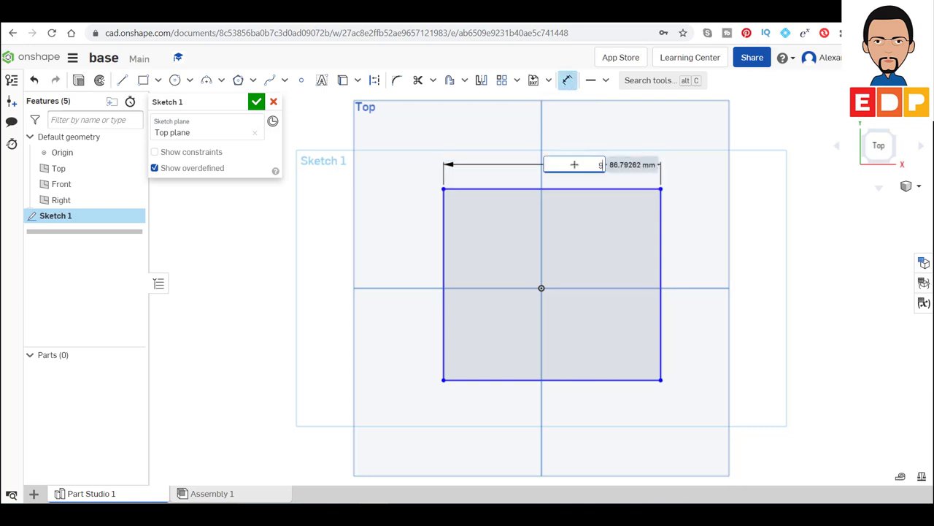
key("Return")
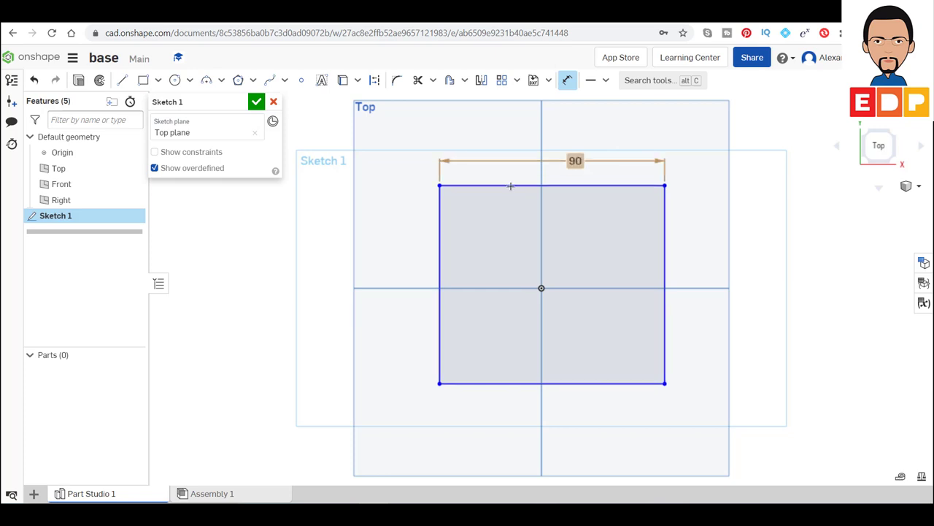
Step: Dimension the left edge to an 80 mm height and pick the origin as a reference
left_click(440, 214)
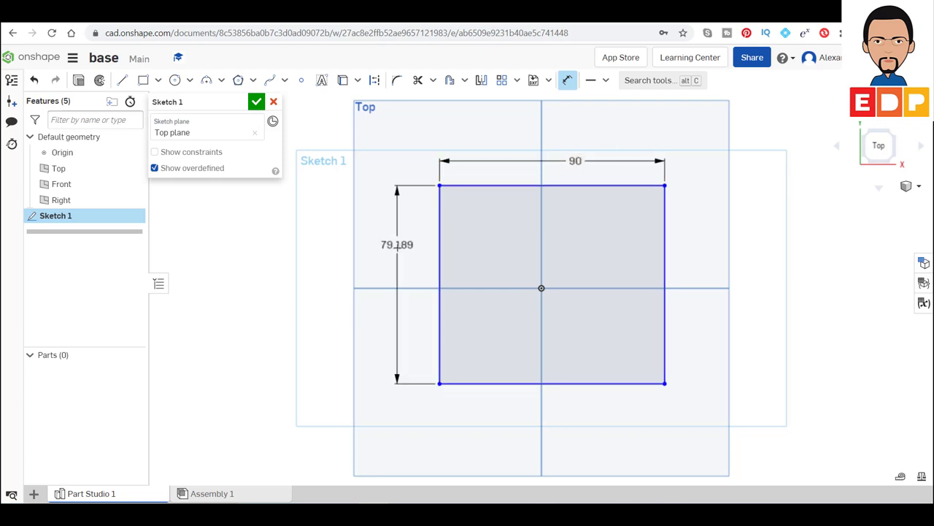
left_click(395, 248)
type("80")
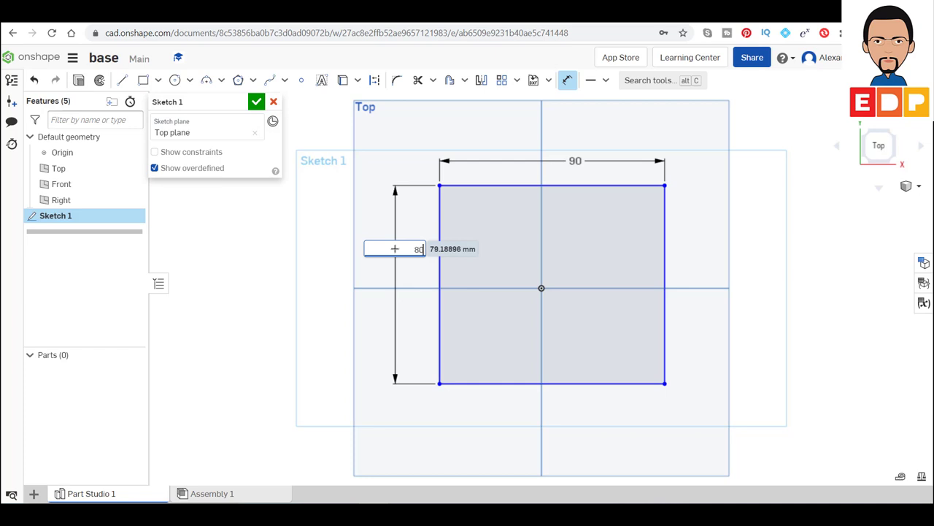
key("Return")
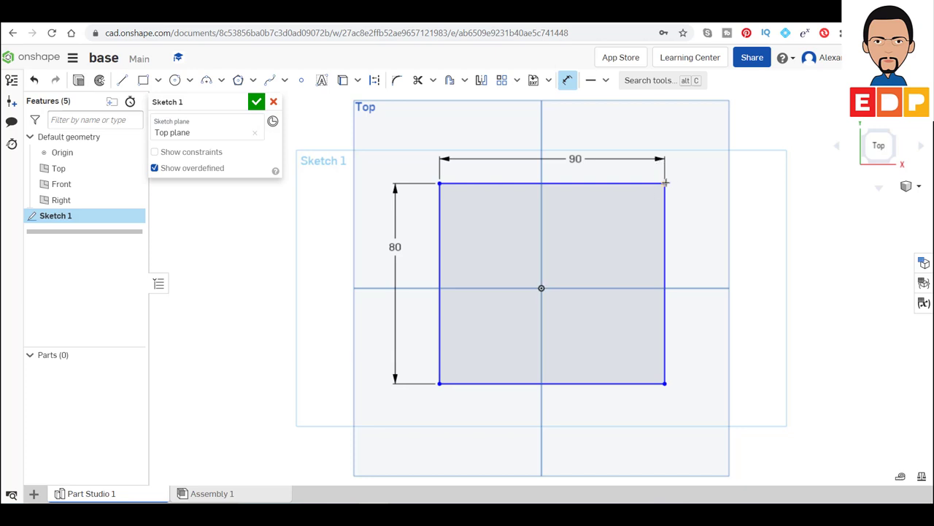
left_click(541, 288)
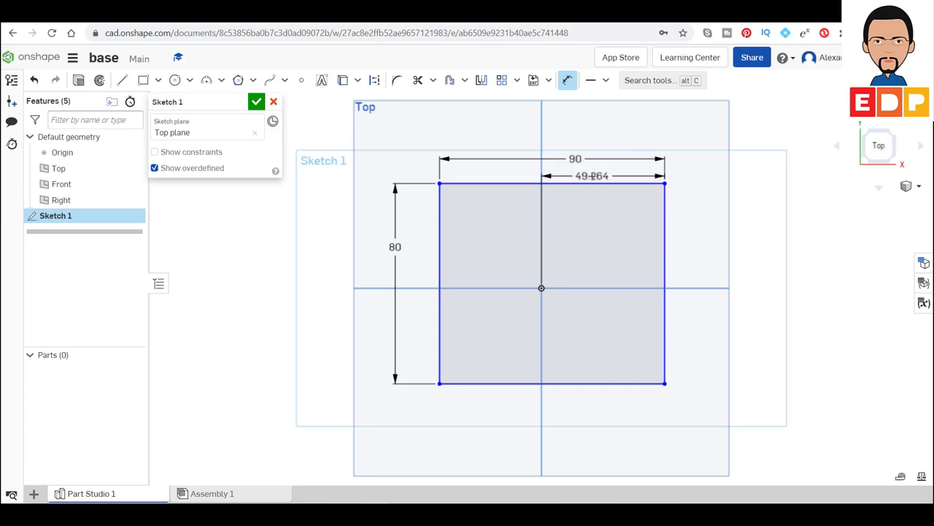
Step: Set the origin-to-right-edge distance to 45 mm
left_click(592, 175)
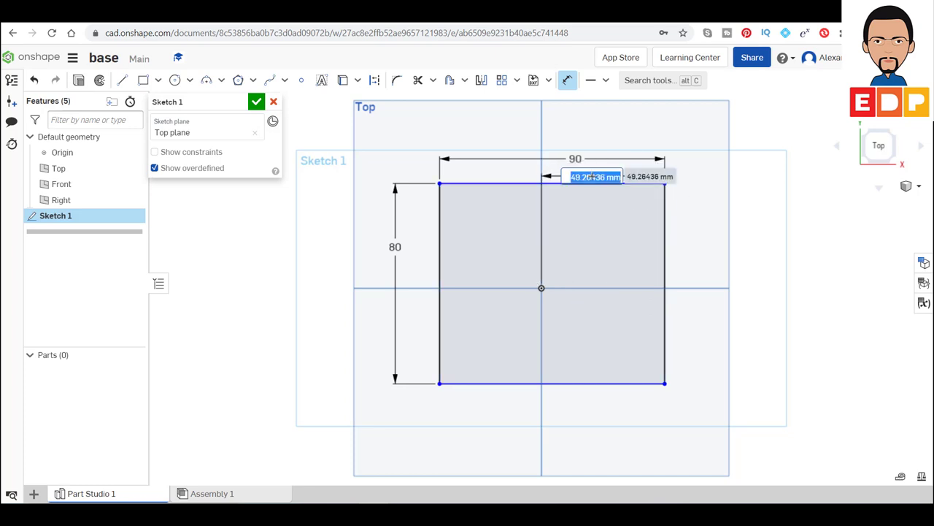
type("40")
key("Return")
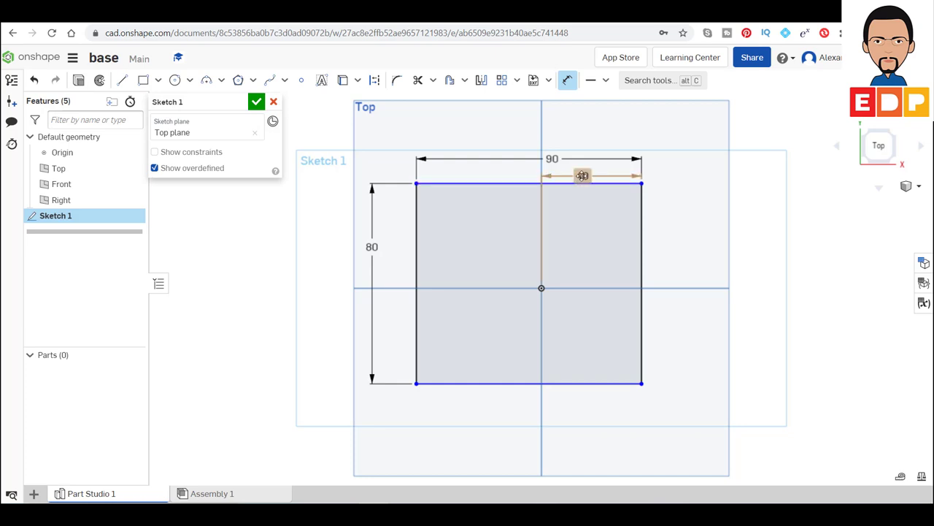
double_click(582, 175)
type("45")
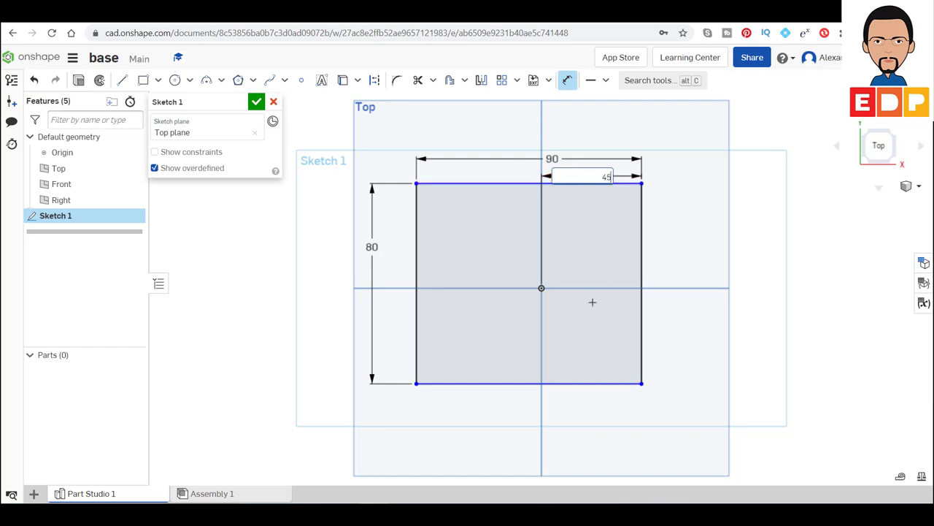
key("Return")
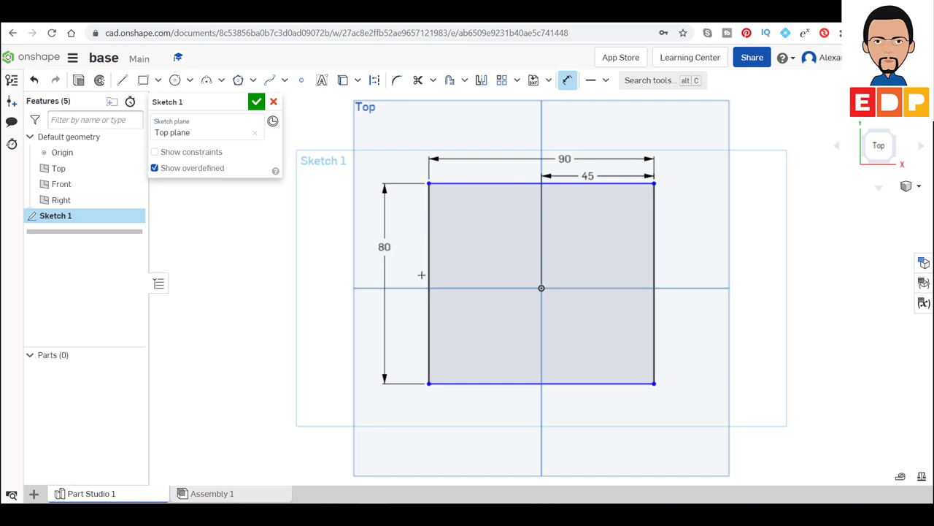
Step: Place the top edge 40 mm above the horizontal centre line
left_click(422, 288)
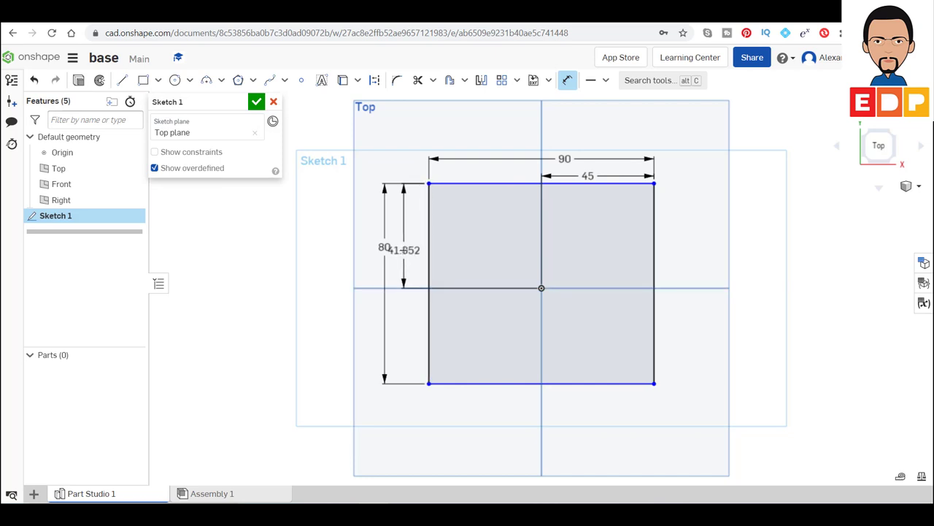
left_click(404, 251)
type("40")
key("Return")
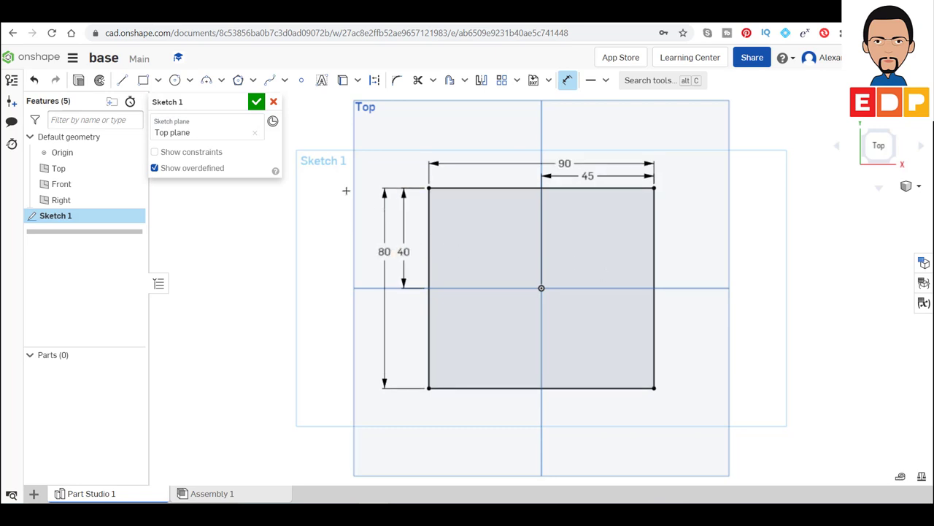
left_click(429, 188)
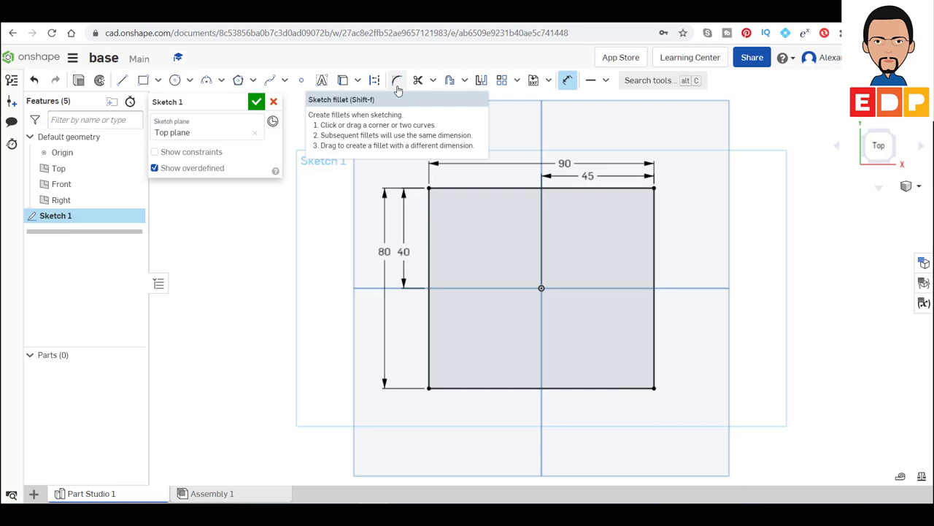
left_click(397, 89)
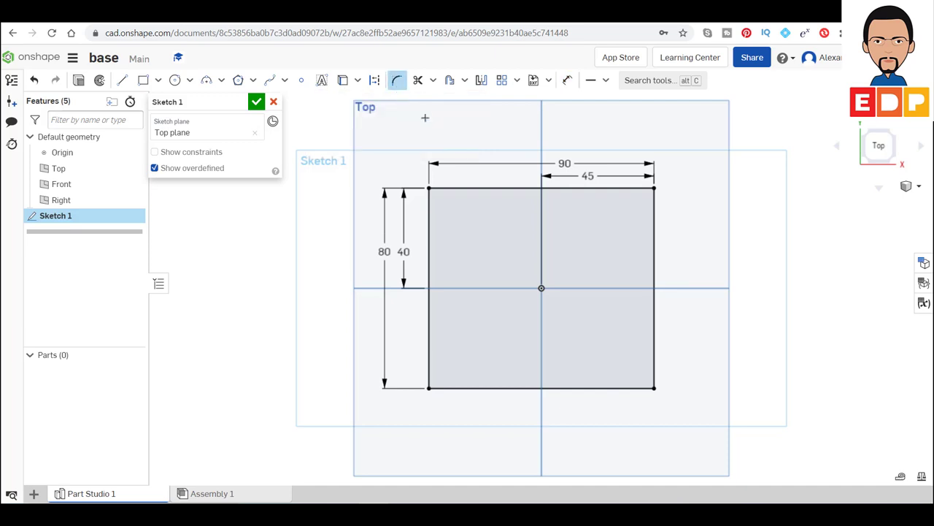
Step: Fillet the top-left and top-right corners with 10 mm radius
left_click(450, 188)
left_click(429, 211)
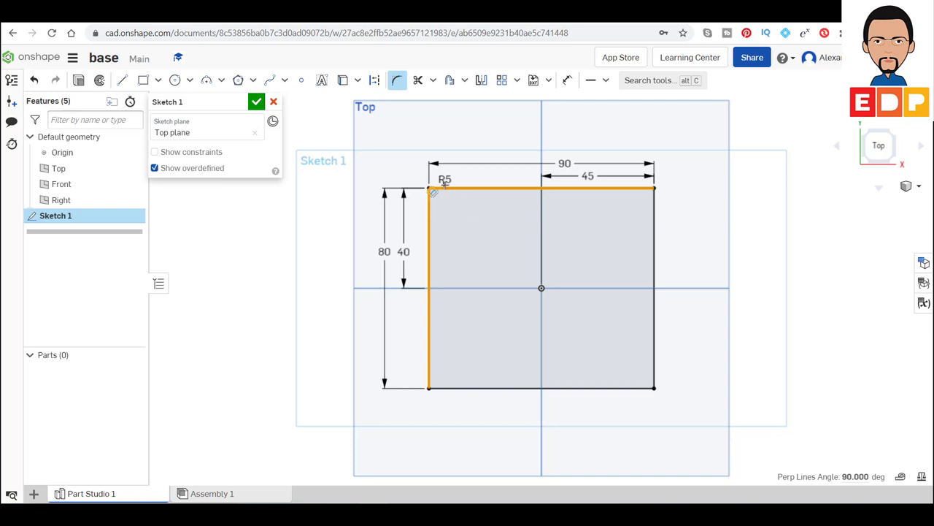
key("Escape")
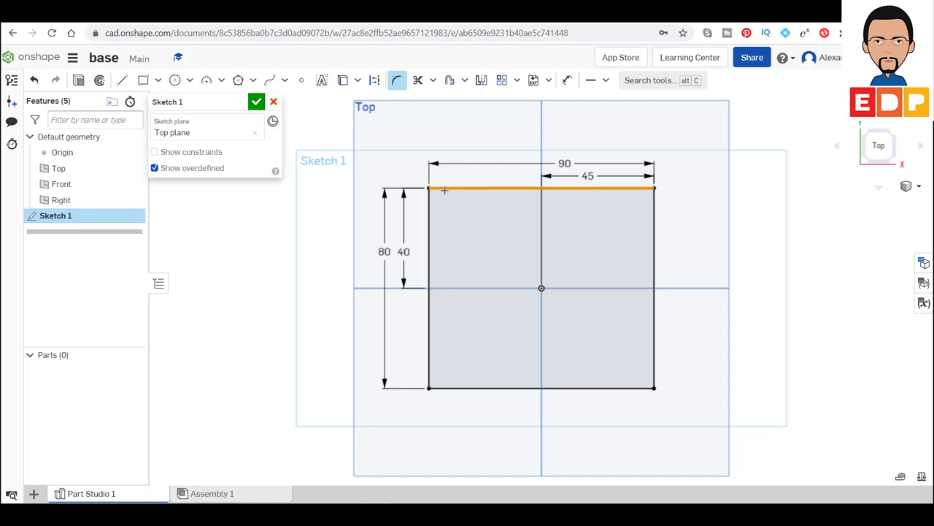
left_click(444, 190)
left_click(443, 204)
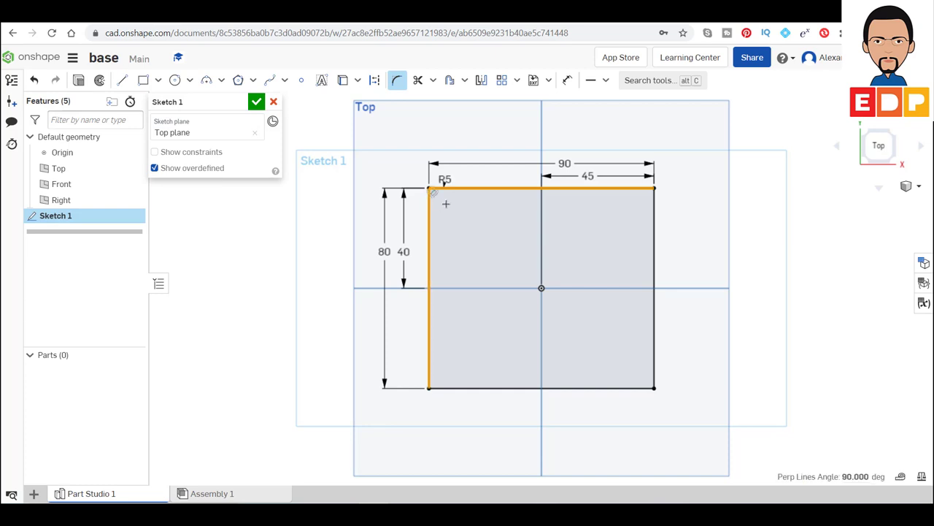
left_click(445, 204)
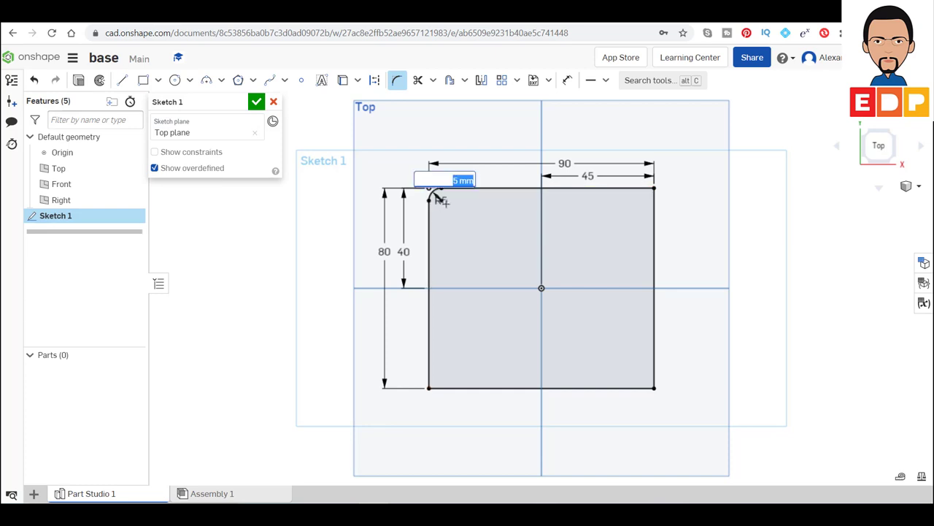
type("10")
key("Return")
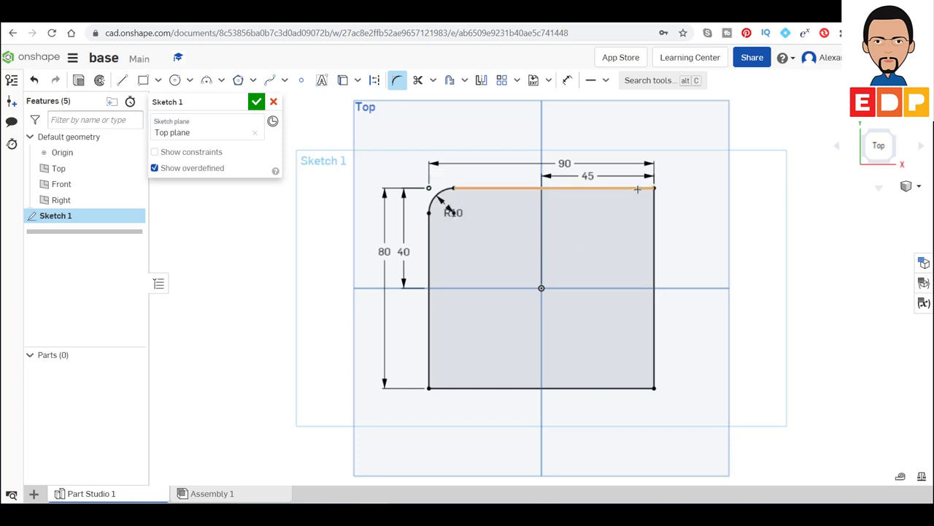
left_click(624, 218)
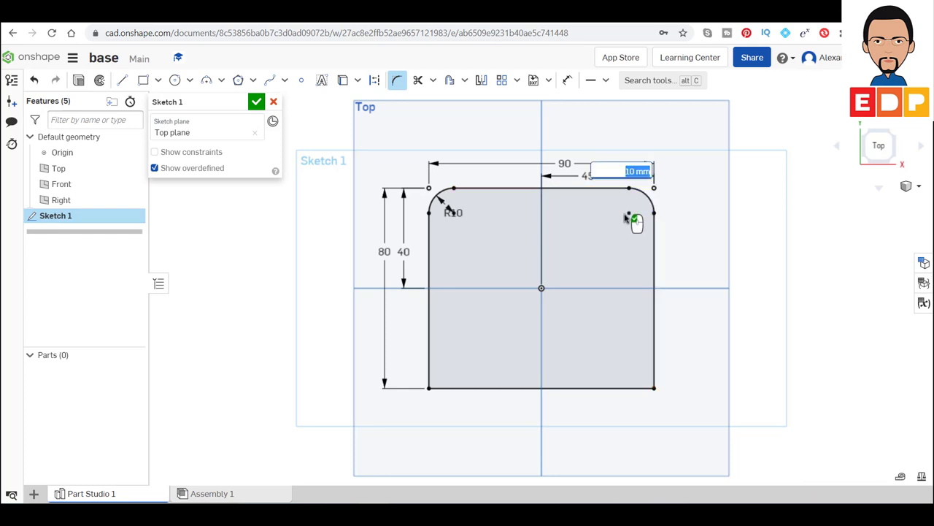
key("Return")
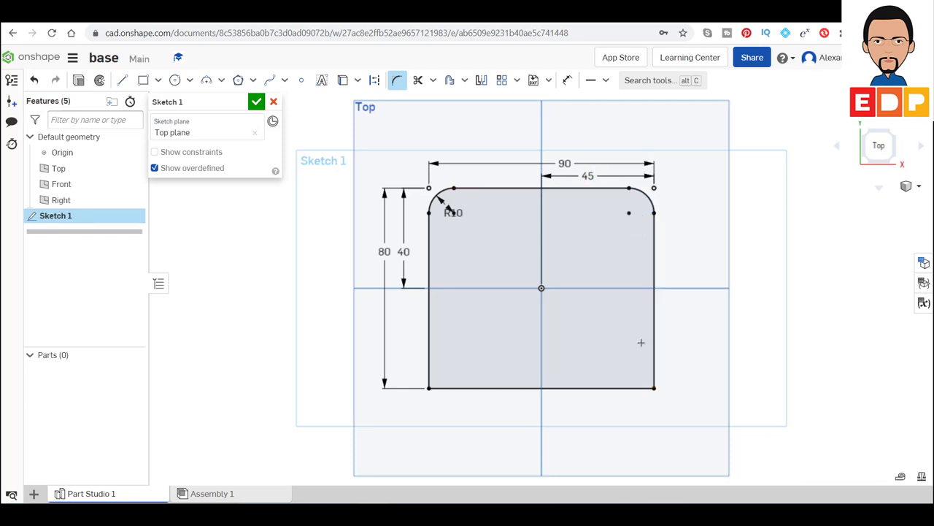
Step: Fillet the bottom-right and bottom-left corners with 10 mm radius
left_click(655, 367)
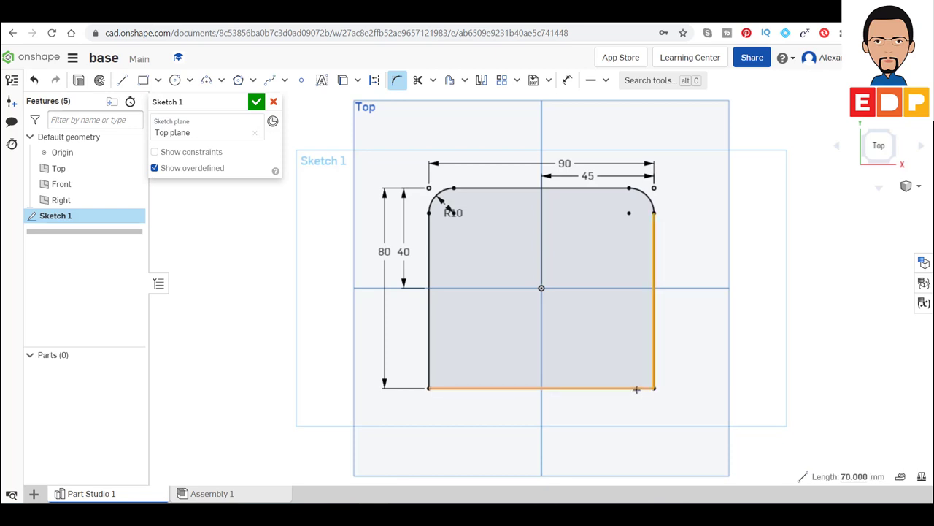
left_click(636, 388)
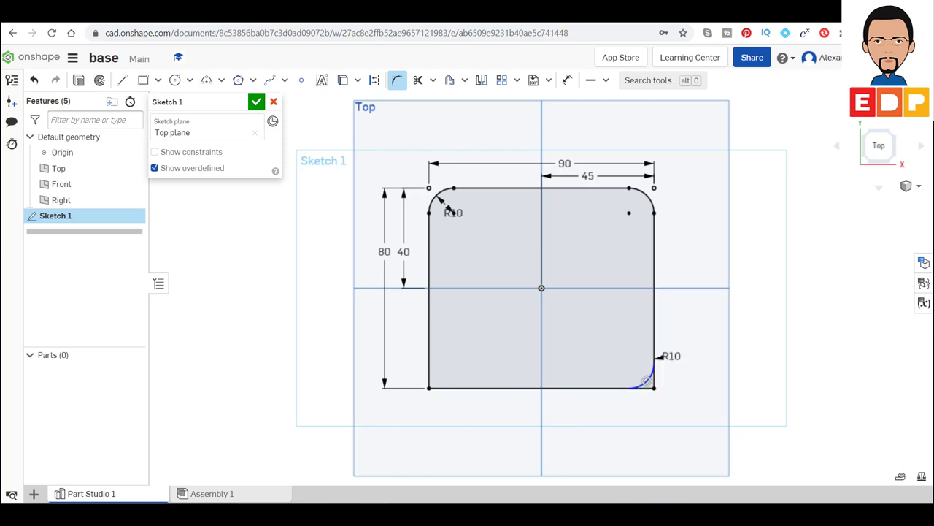
key("Return")
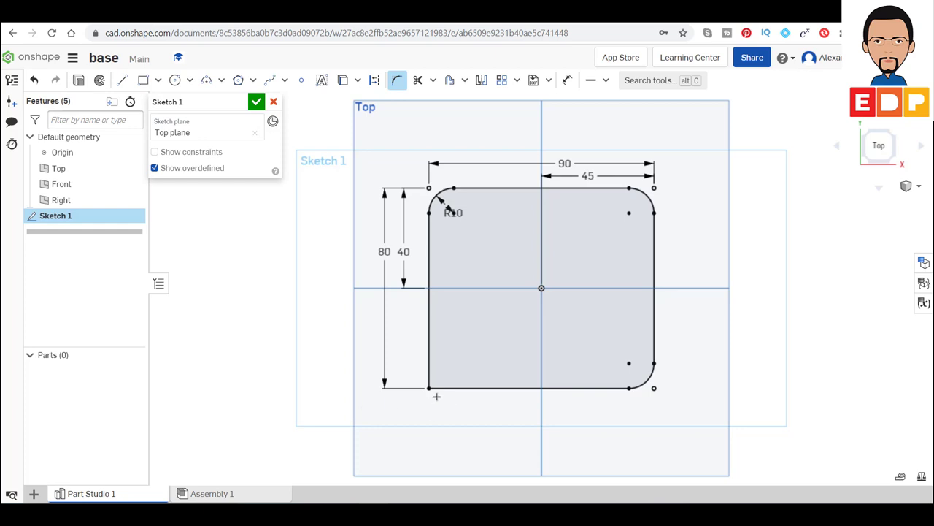
left_click(442, 387)
left_click(430, 373)
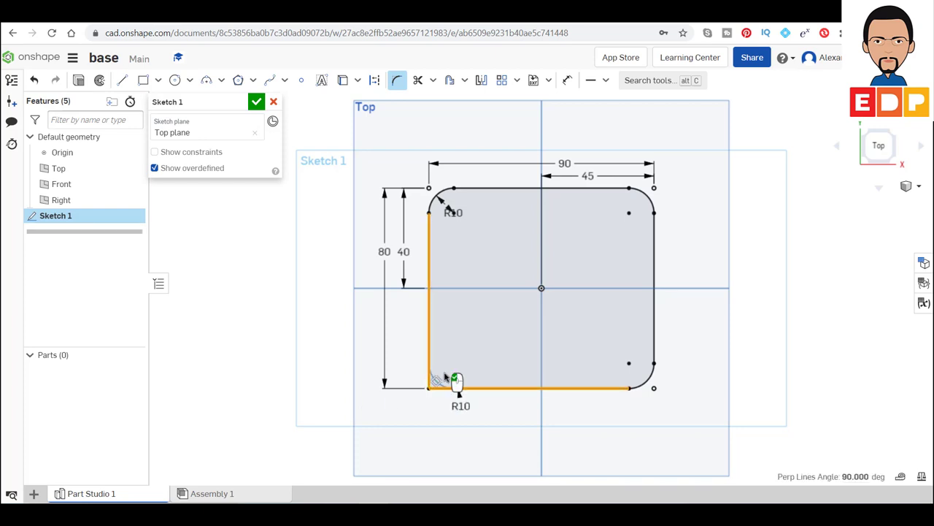
left_click(446, 376)
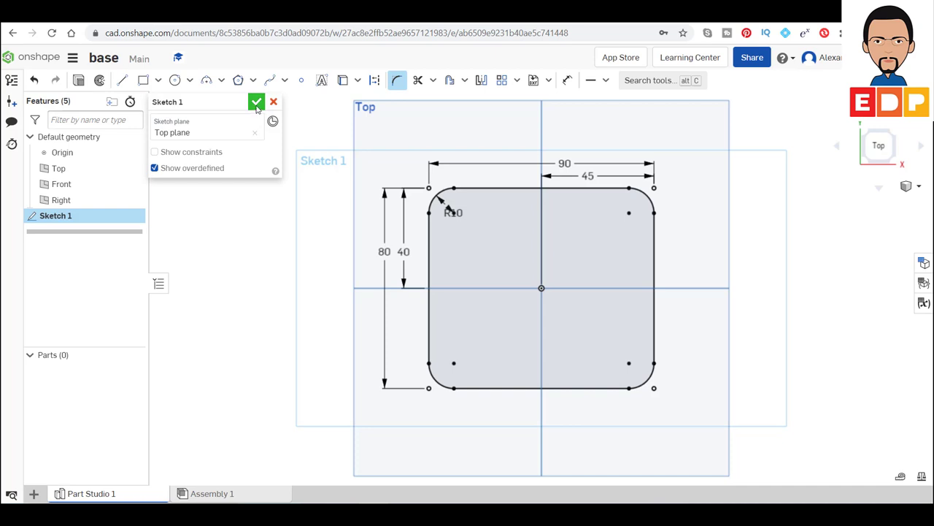
Step: Close Sketch 1 and extrude its rounded region 30 mm to form Part 1
left_click(256, 104)
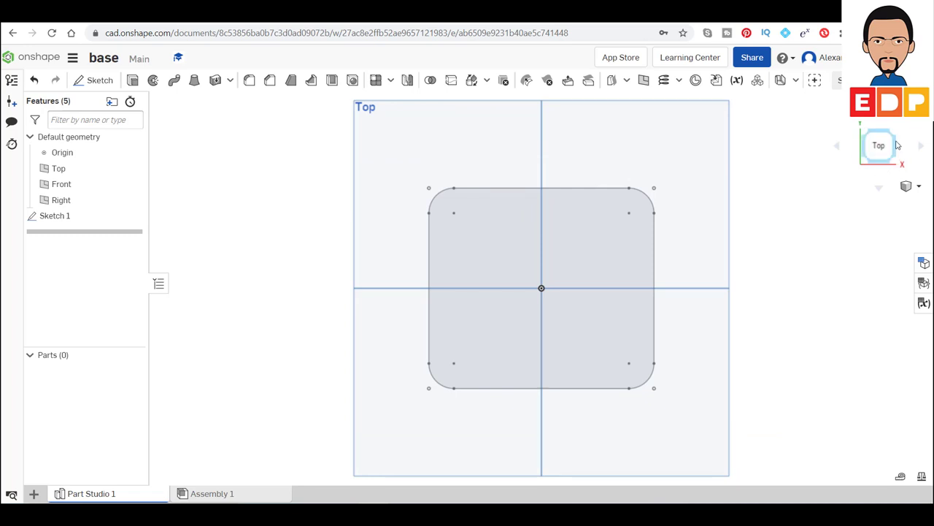
left_click(894, 136)
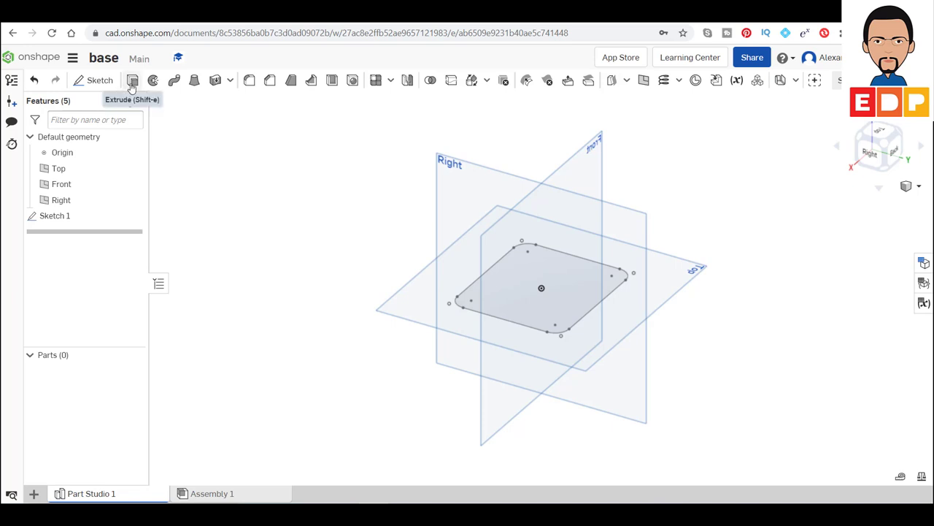
mouse_move(132, 80)
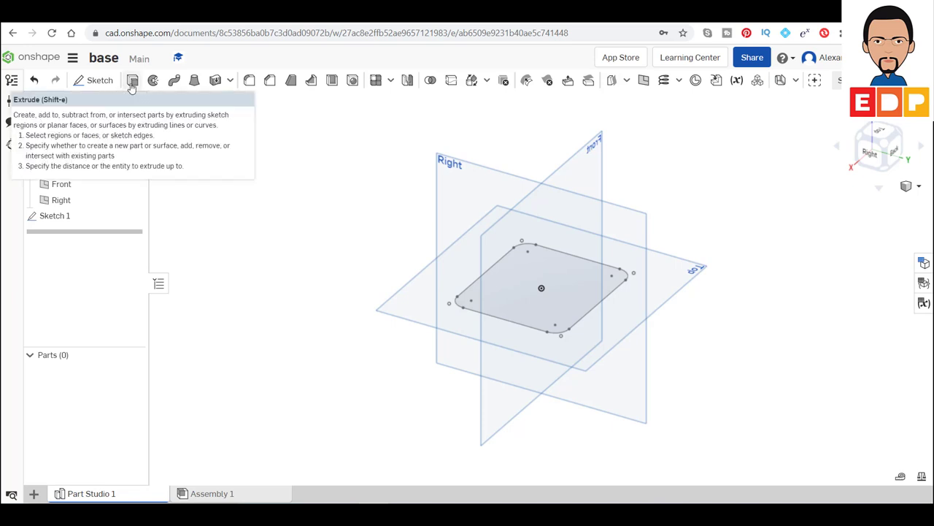
left_click(132, 81)
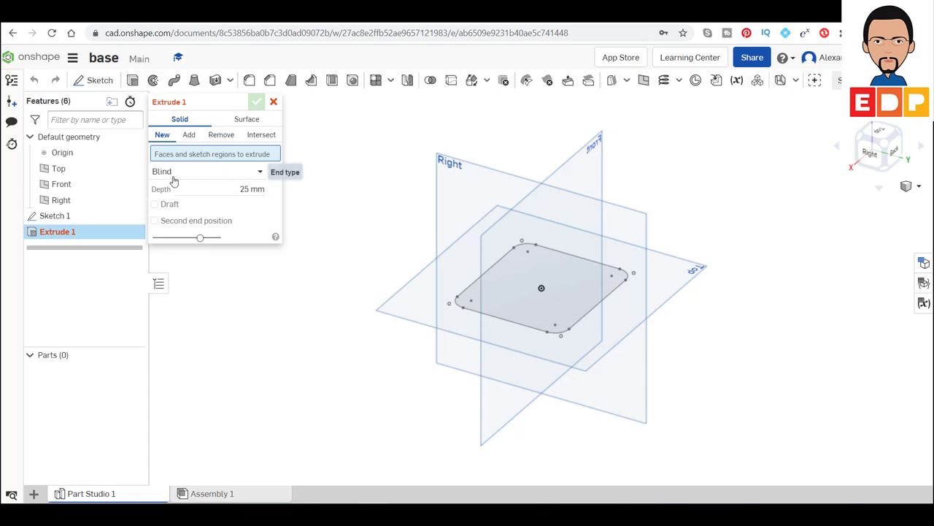
left_click(248, 192)
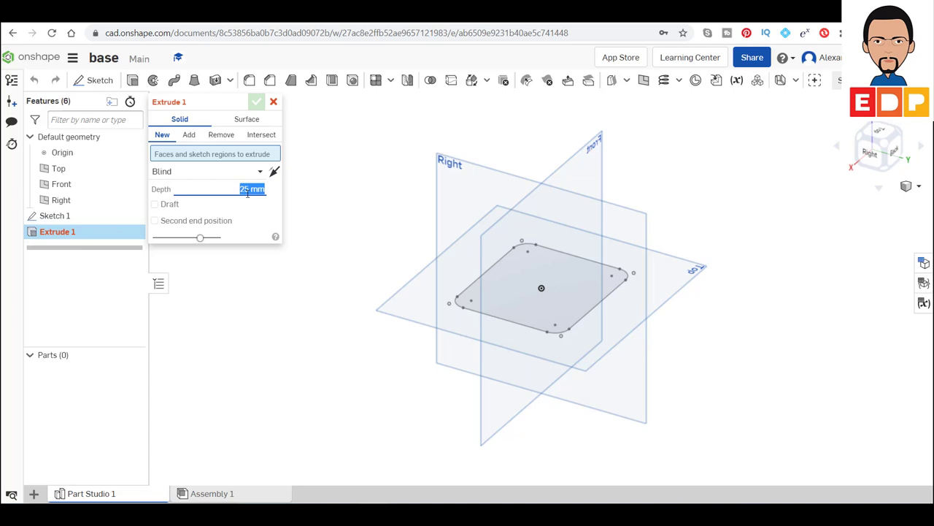
type("30")
key("Return")
left_click(548, 312)
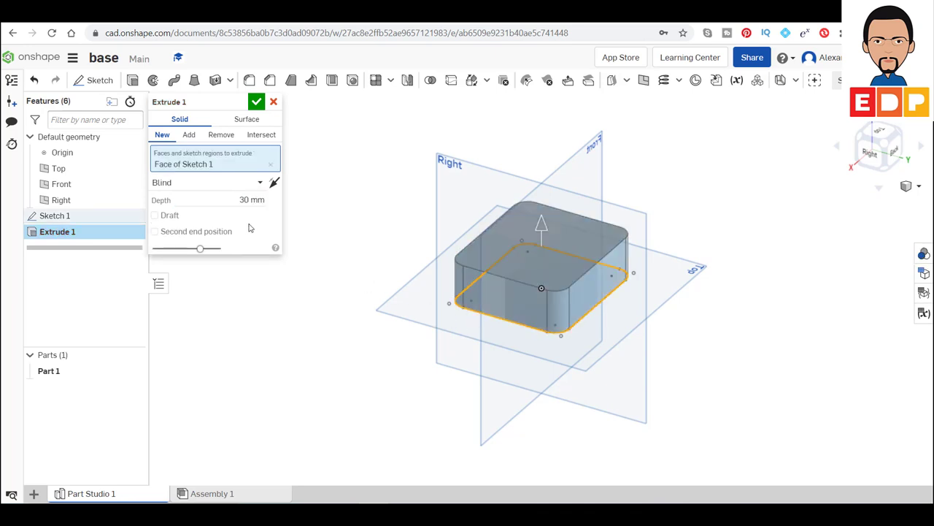
left_click(256, 102)
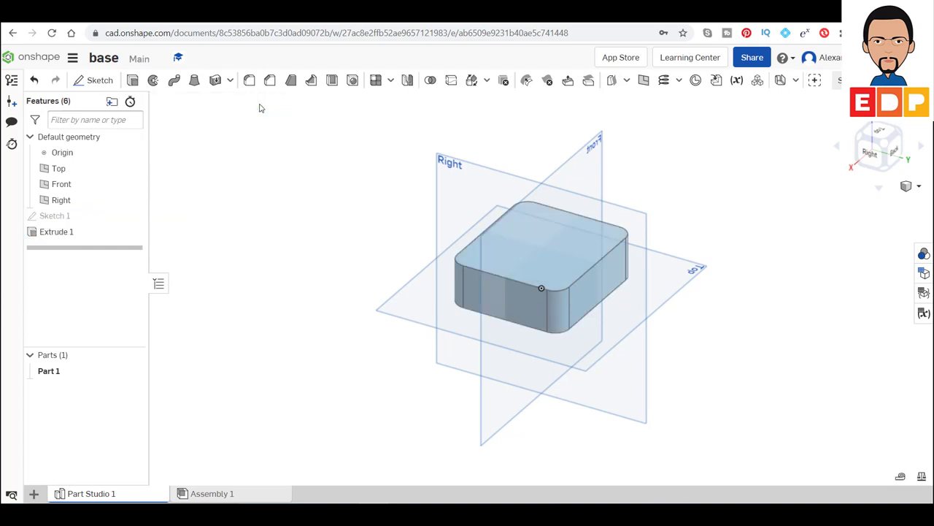
Step: Start Sketch 2 on the block's side face, viewed squarely
left_click(472, 265)
left_click(409, 260)
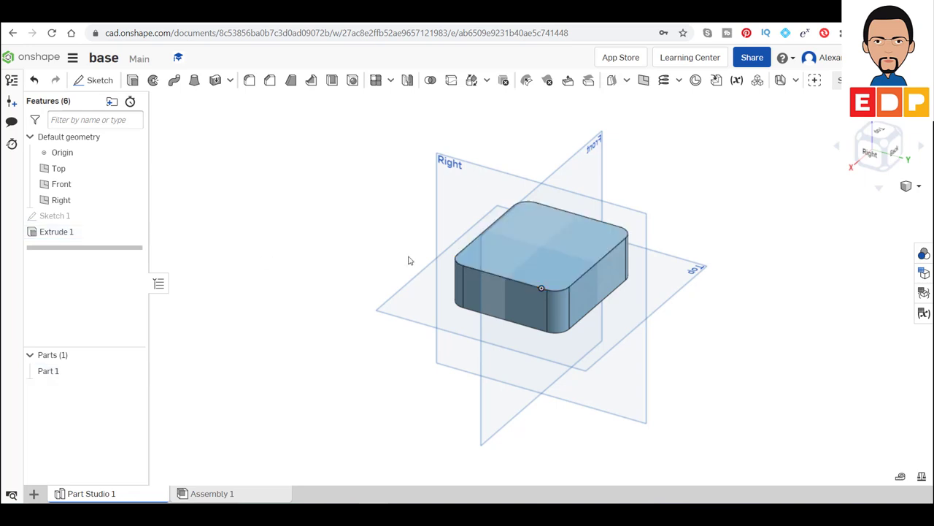
left_click(471, 265)
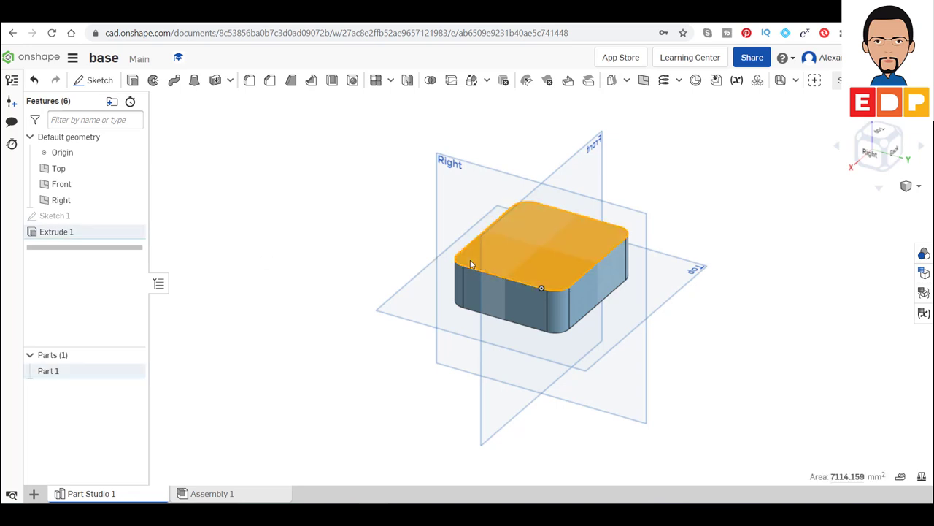
left_click(321, 310)
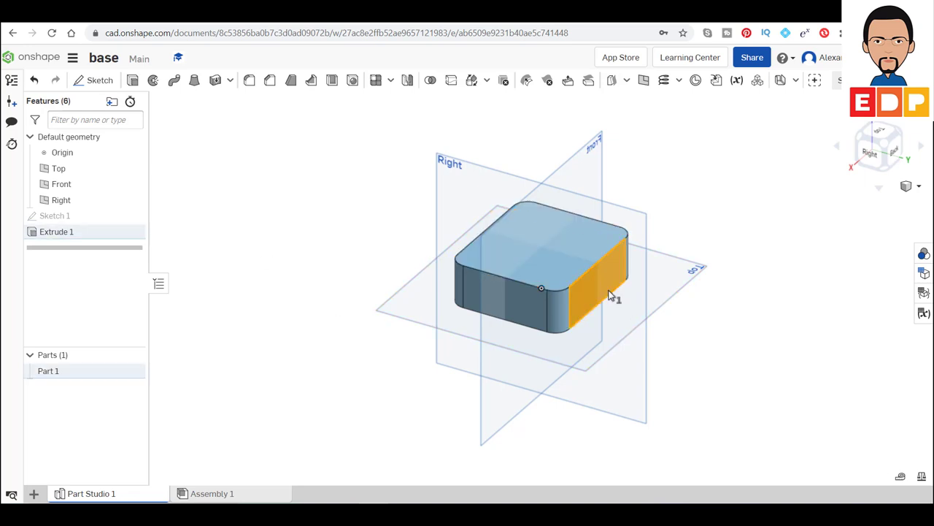
left_click(610, 293)
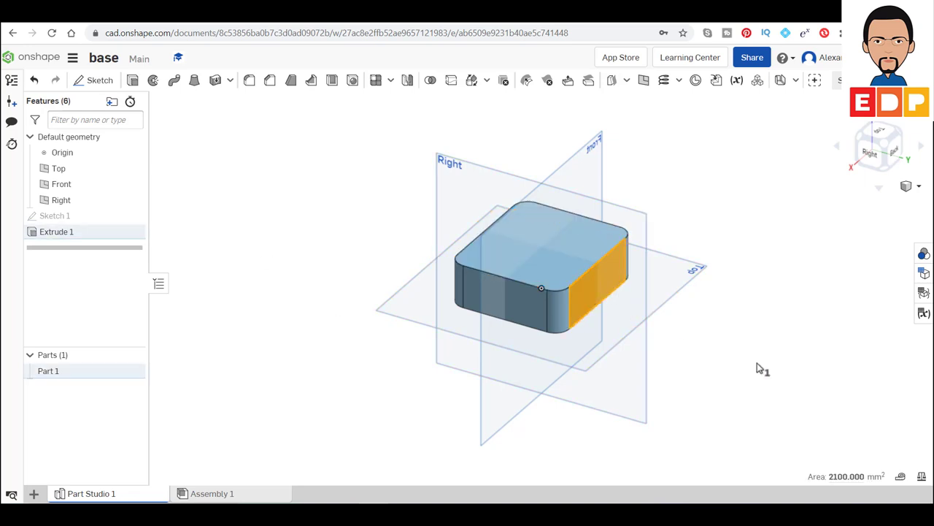
left_click(89, 81)
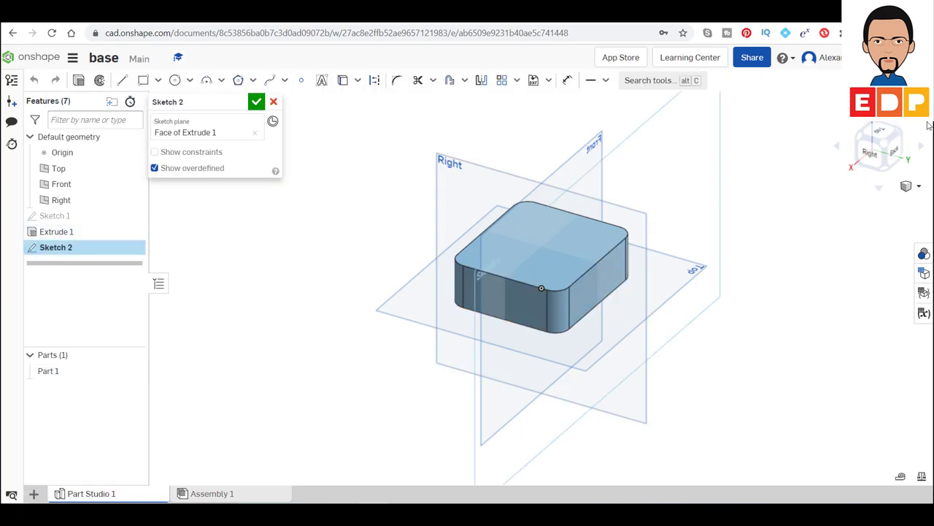
left_click(896, 155)
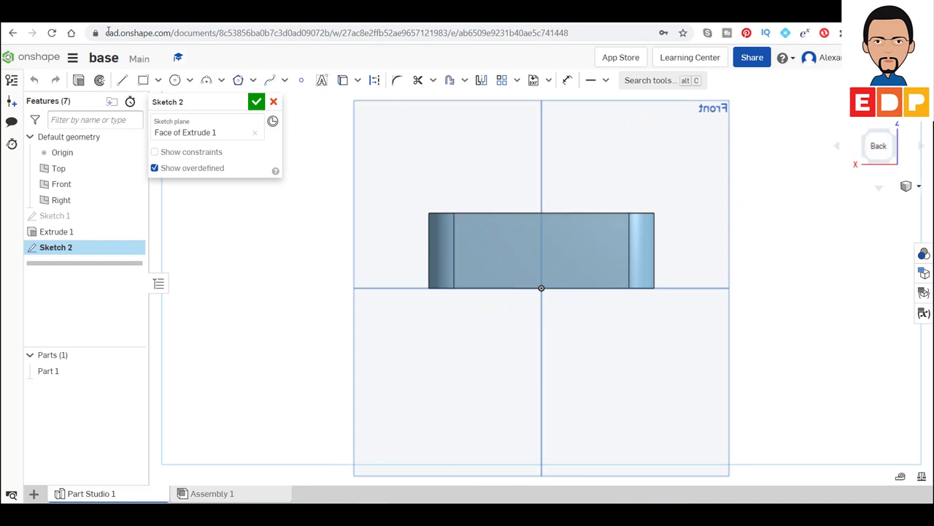
Step: Draw a closed stepped T-slot line outline hanging from the top edge
left_click(122, 80)
left_click(510, 214)
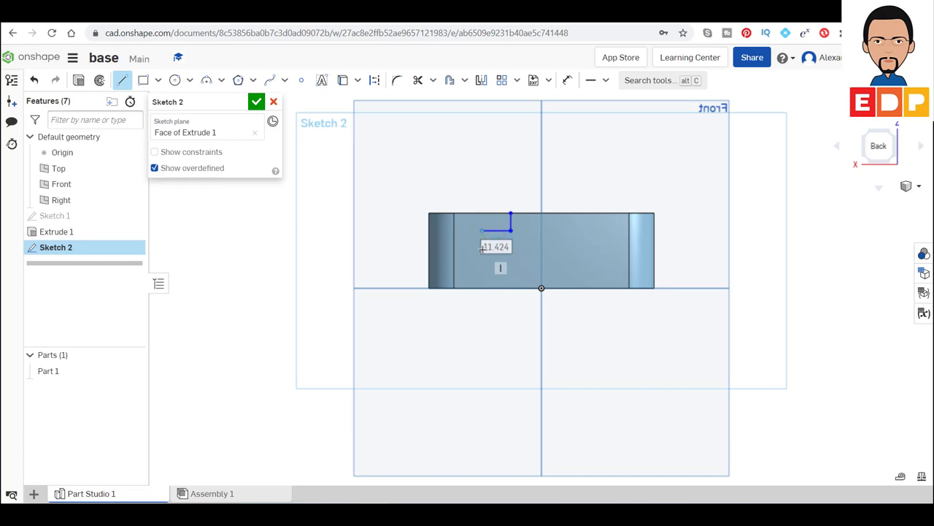
left_click(483, 248)
left_click(589, 248)
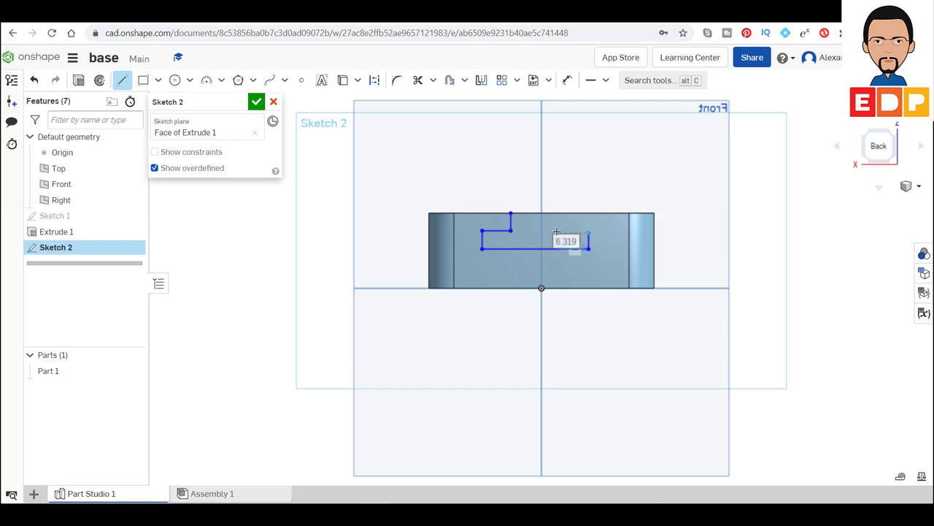
left_click(556, 232)
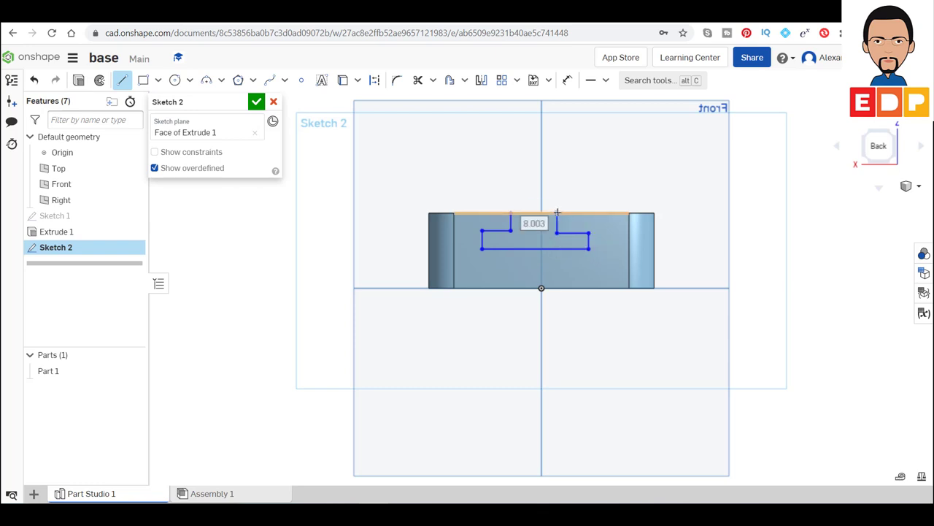
left_click(556, 212)
Step: Dimension the slot neck between its two vertical lines to 20 mm
key("Escape")
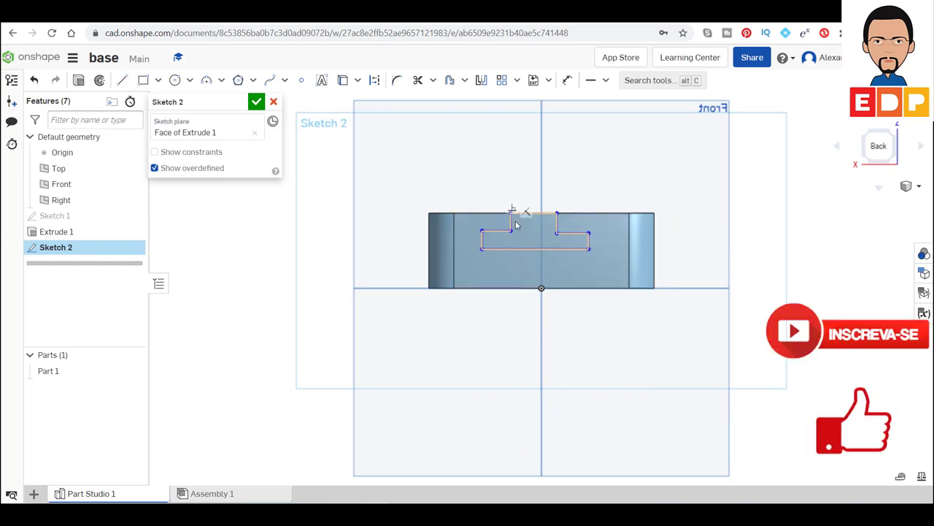
left_click(568, 82)
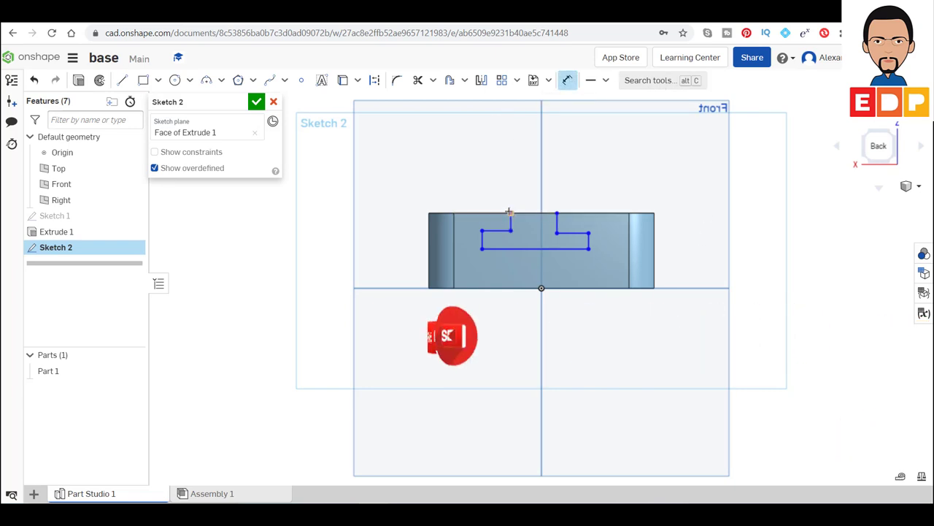
left_click(510, 220)
left_click(557, 221)
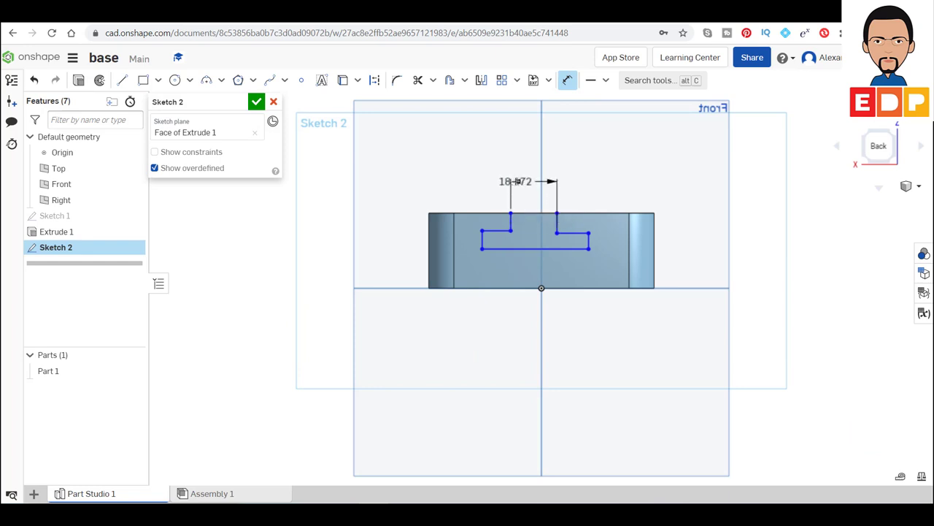
left_click(490, 162)
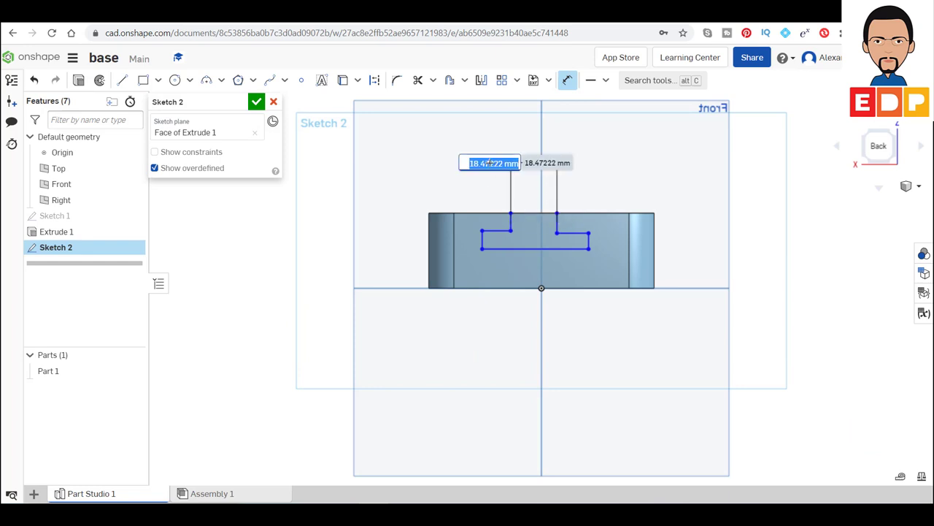
type("10")
key("Return")
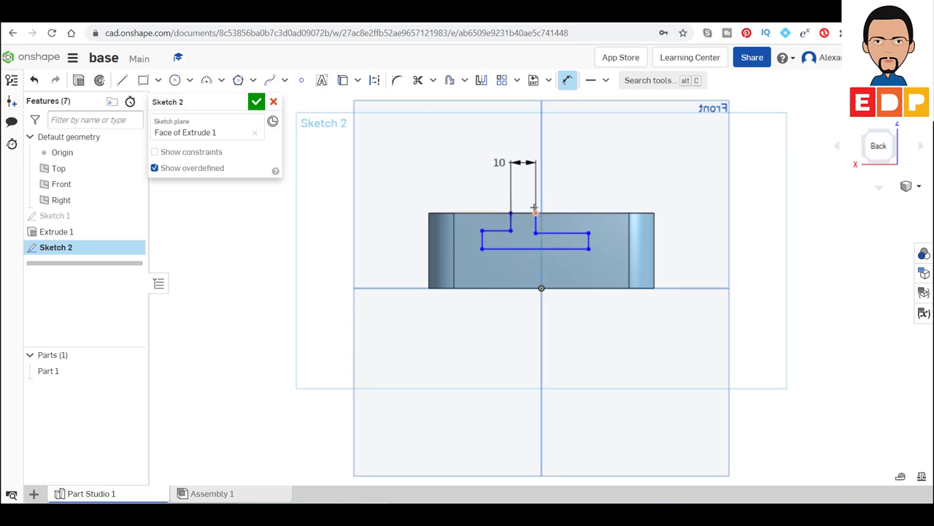
double_click(500, 162)
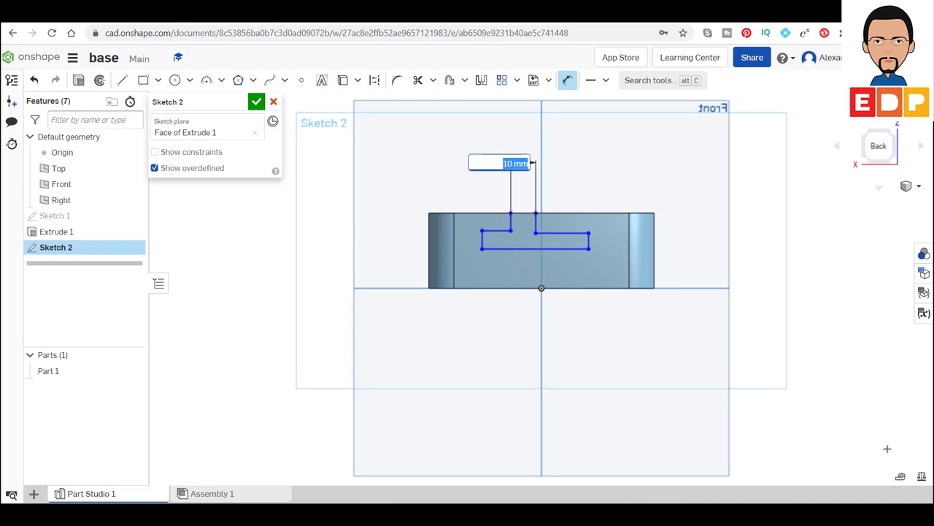
type("20")
key("Return")
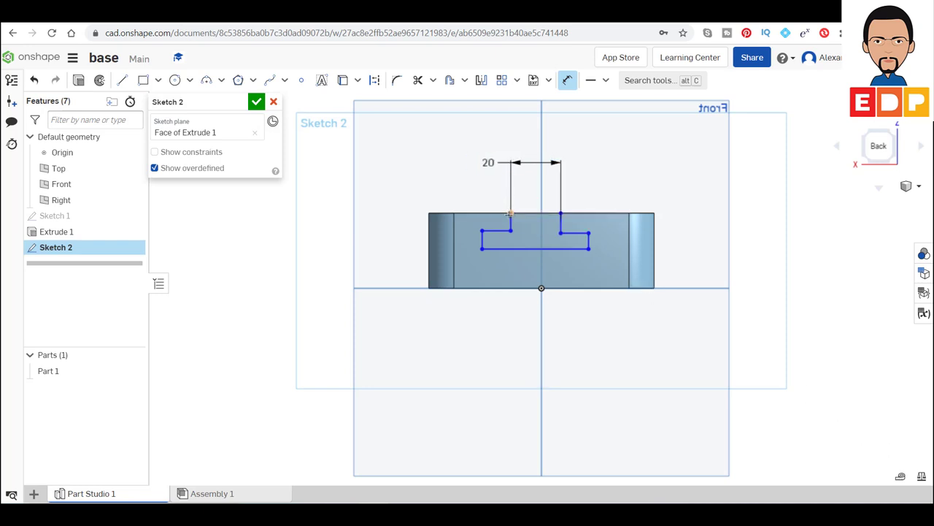
Step: Tie the neck corner to the centre line and set the slot base width to 40 mm
left_click(540, 211)
left_click(524, 186)
key("Return")
left_click(506, 253)
left_click(546, 341)
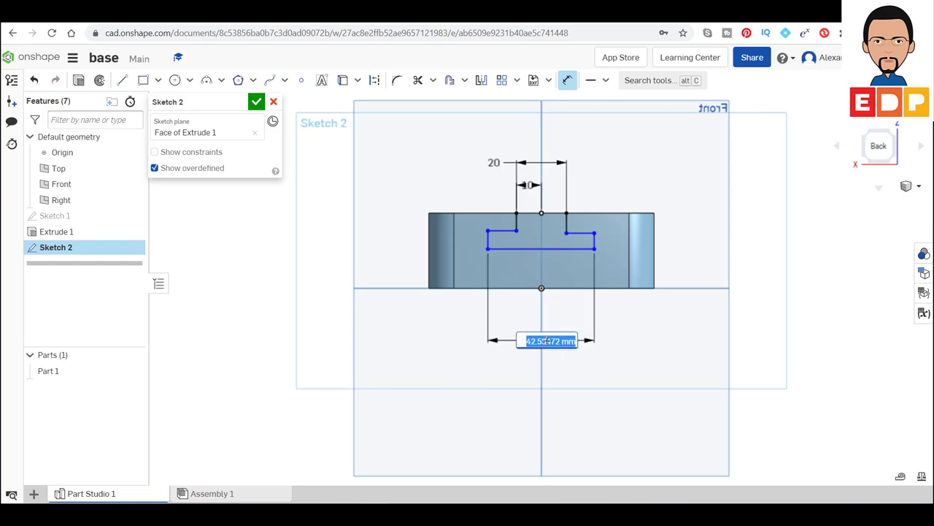
type("3")
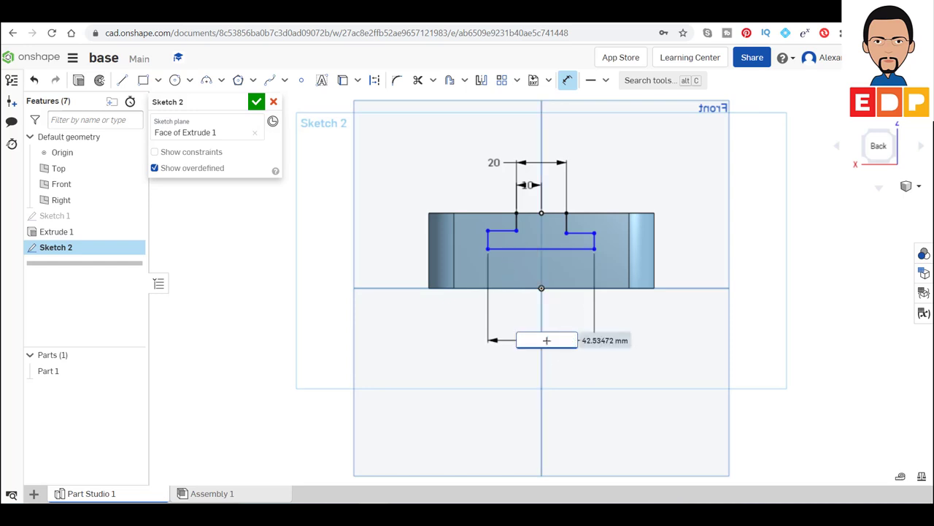
type("0")
key("Return")
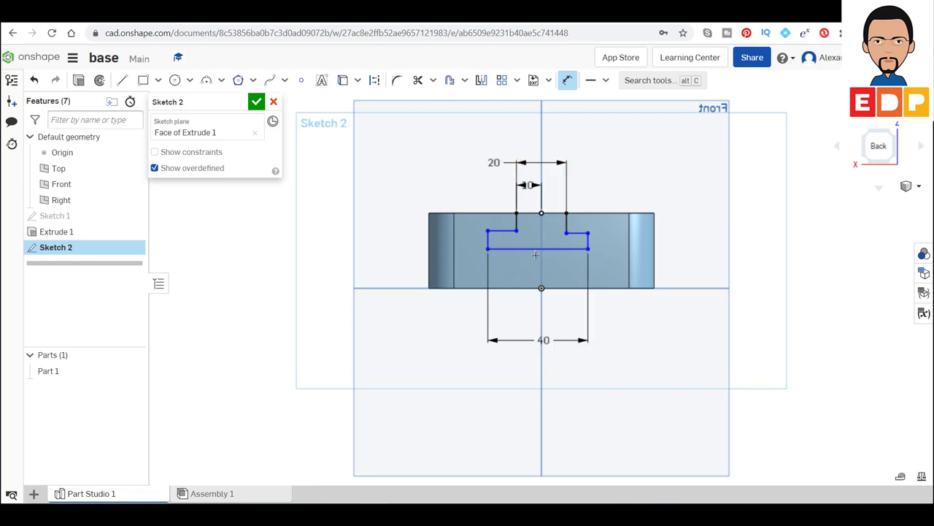
Step: Add a 20 mm offset from the centre axis and dimension the neck depth
left_click(515, 273)
left_click(514, 270)
type("20")
key("Return")
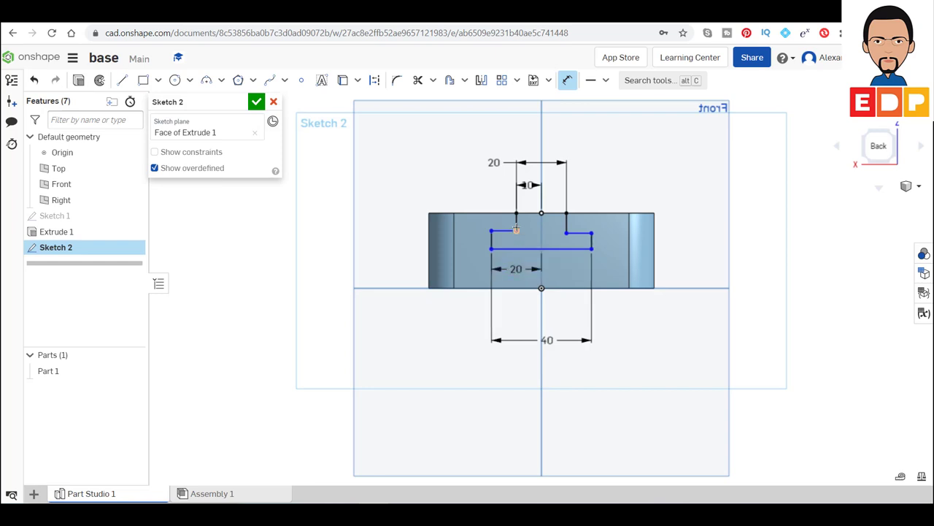
left_click(516, 213)
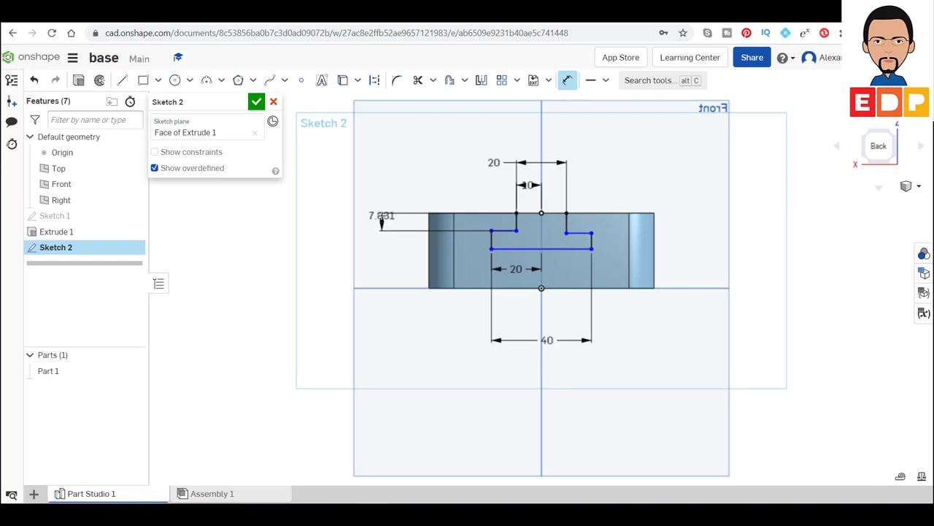
left_click(381, 216)
key("Return")
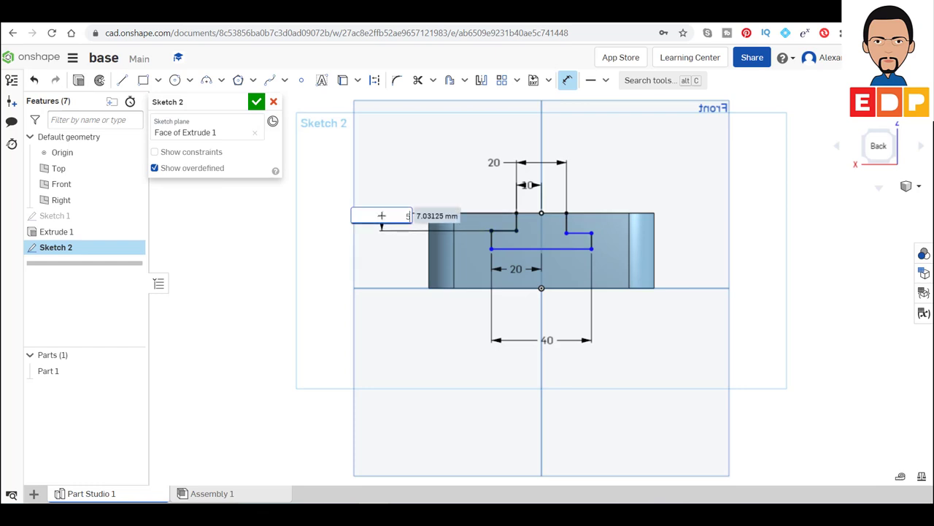
Step: Dimension the overall depth of the slot from the top edge
left_click(490, 248)
left_click(490, 225)
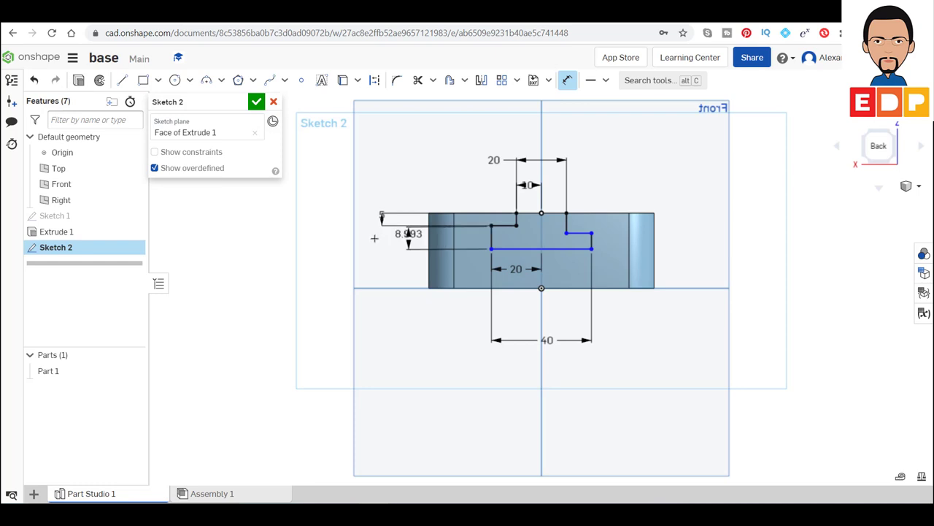
left_click(385, 235)
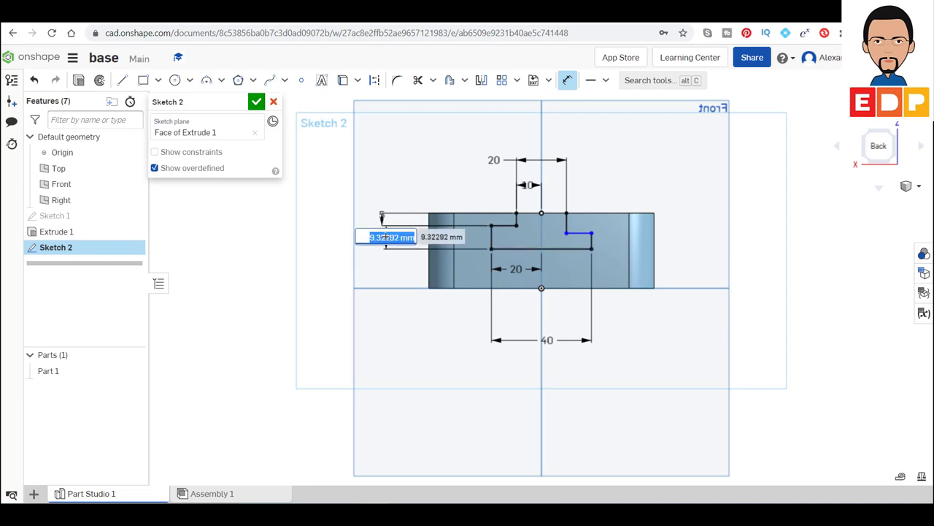
key("Return")
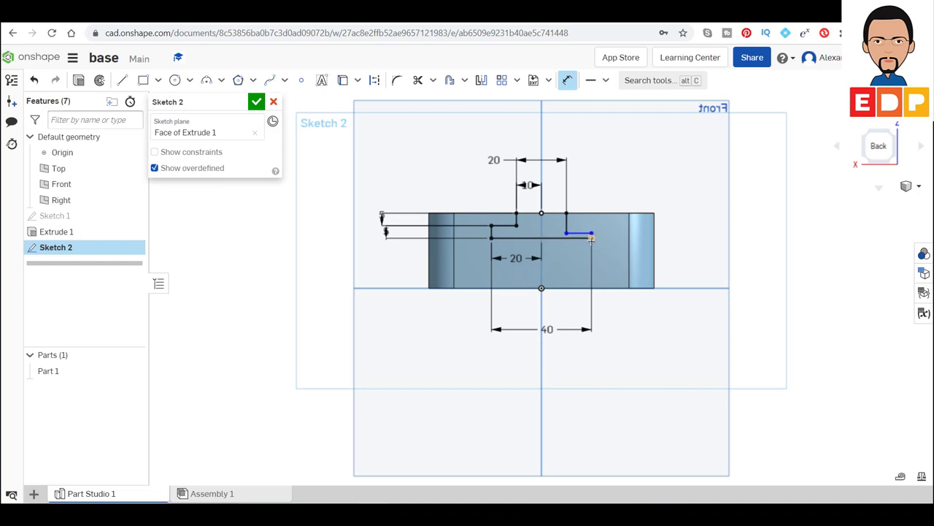
Step: Set the short right-hand step height and the top-right corner offset to 5 mm each
left_click(592, 238)
left_click(617, 240)
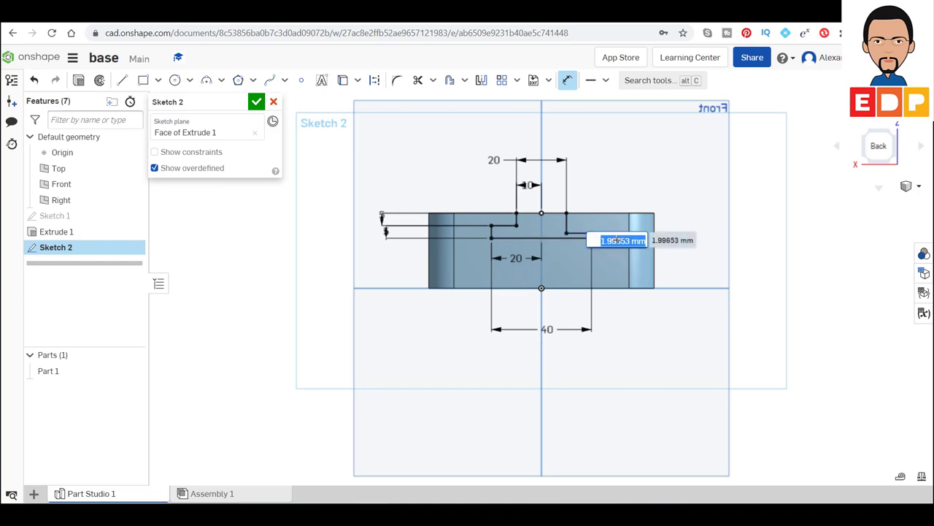
type("5")
key("Return")
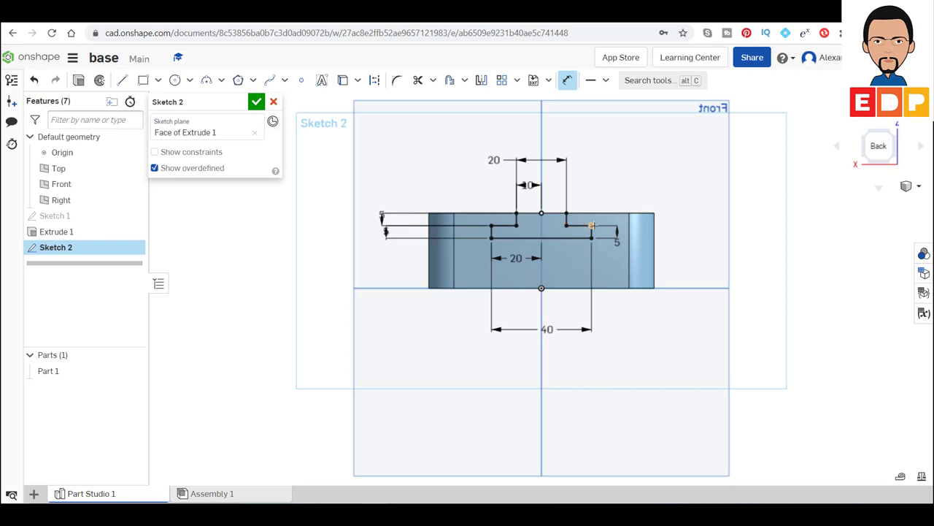
left_click(566, 212)
left_click(617, 220)
key("Return")
left_click(613, 220)
left_click(614, 219)
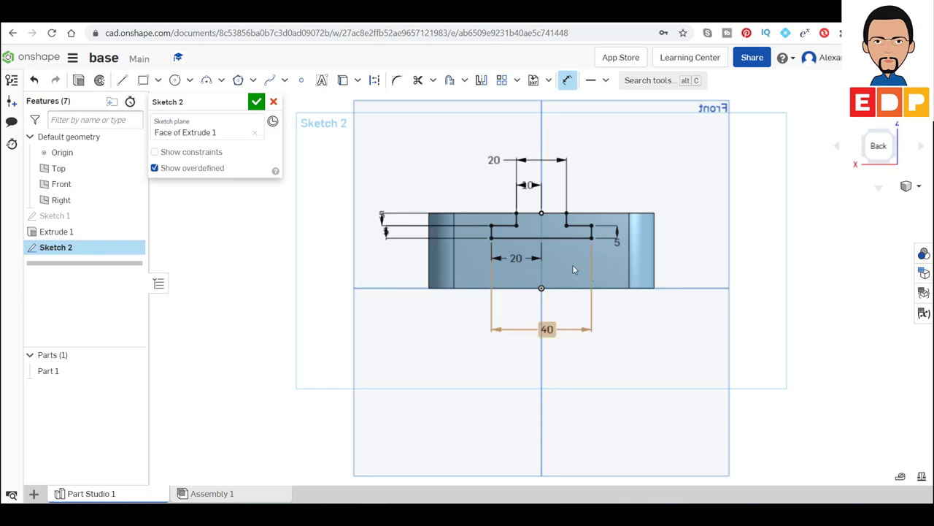
Step: Finish Sketch 2 and extrude its T-shaped region as a Remove cut set to Through all
left_click(256, 103)
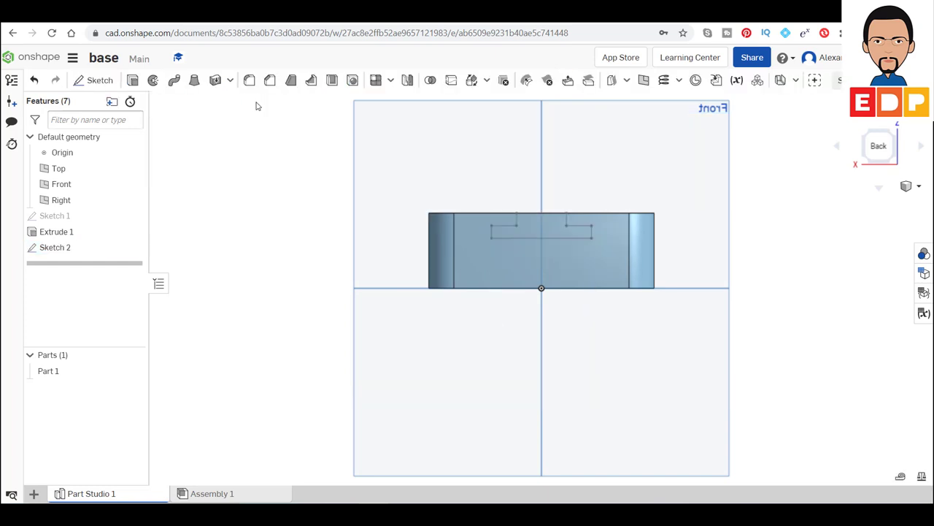
left_click(565, 236)
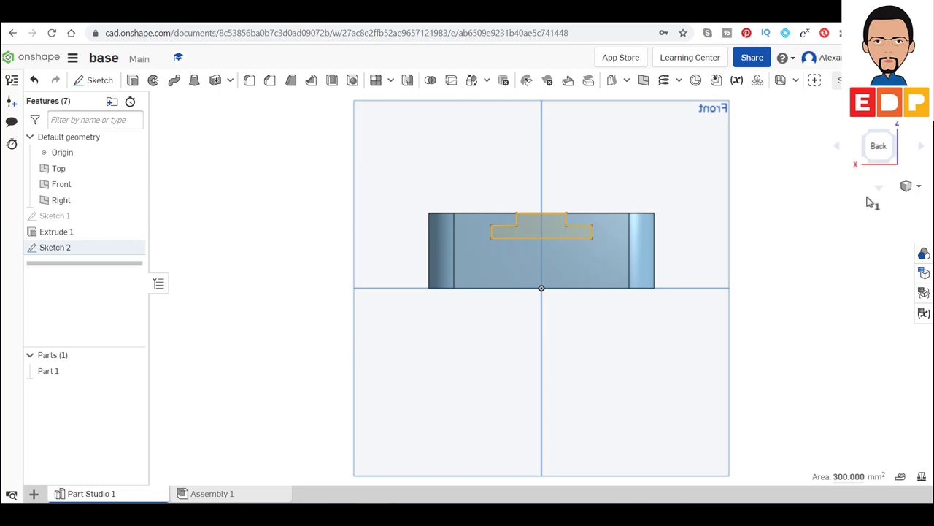
left_click(891, 138)
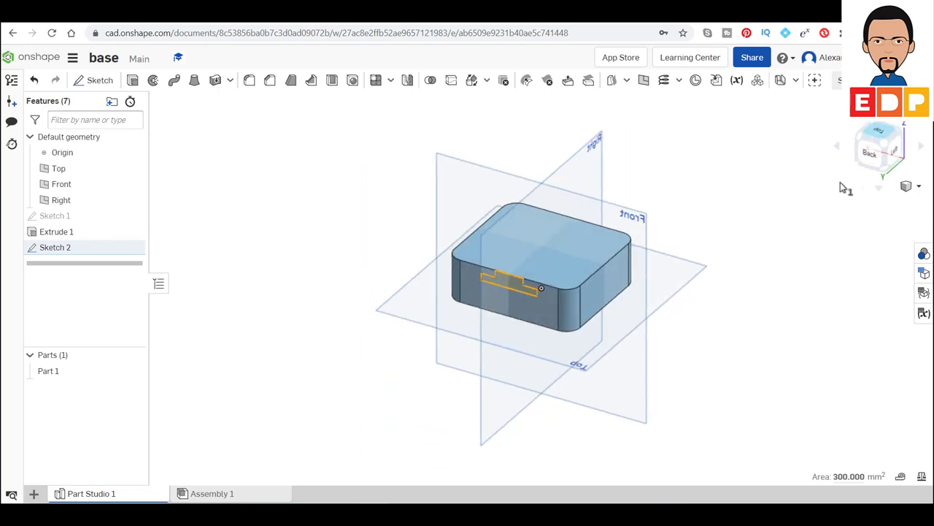
left_click(132, 80)
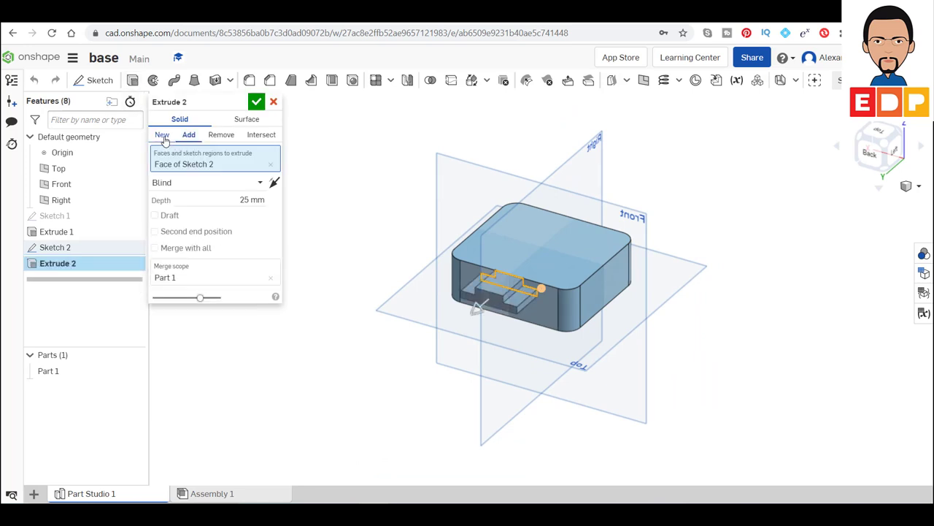
left_click(223, 135)
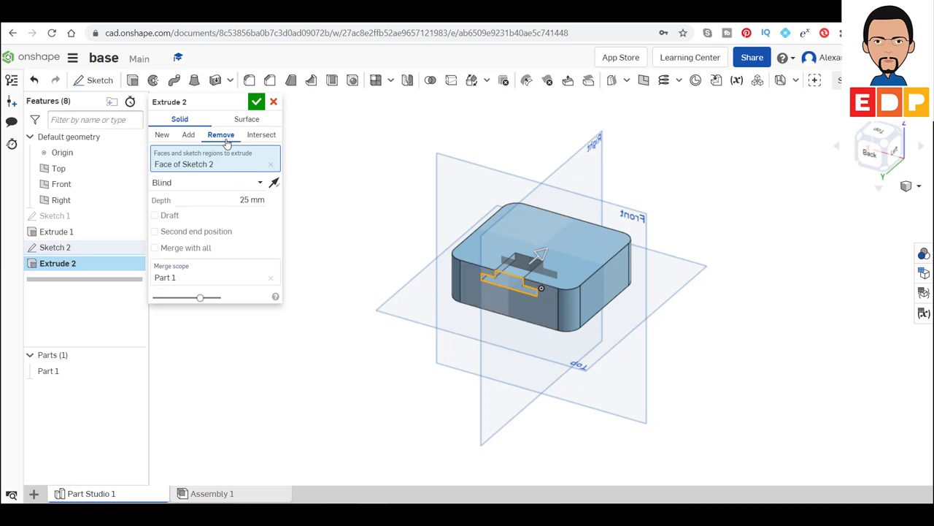
left_click(261, 186)
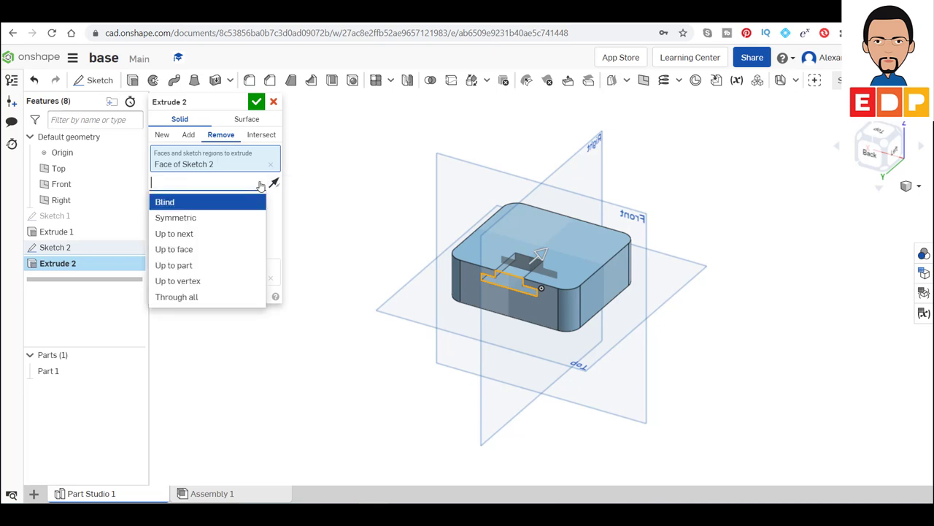
left_click(203, 303)
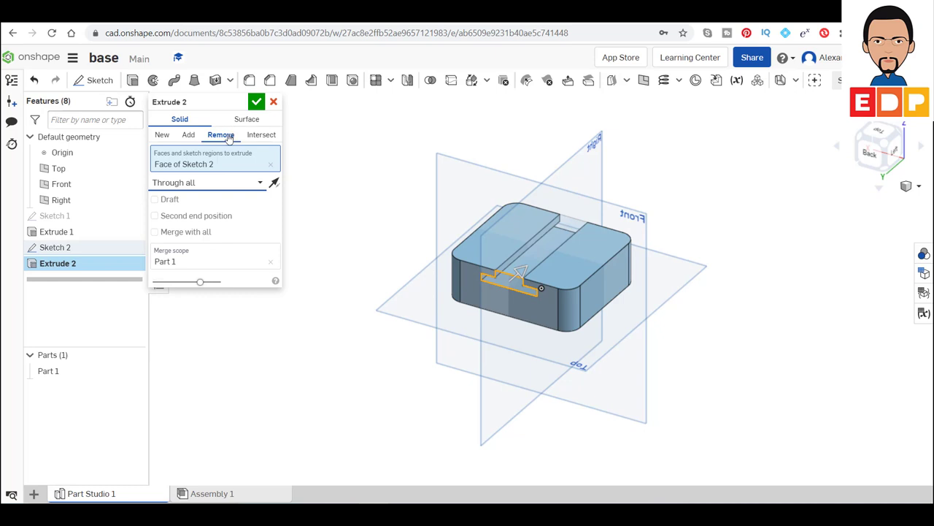
left_click(257, 102)
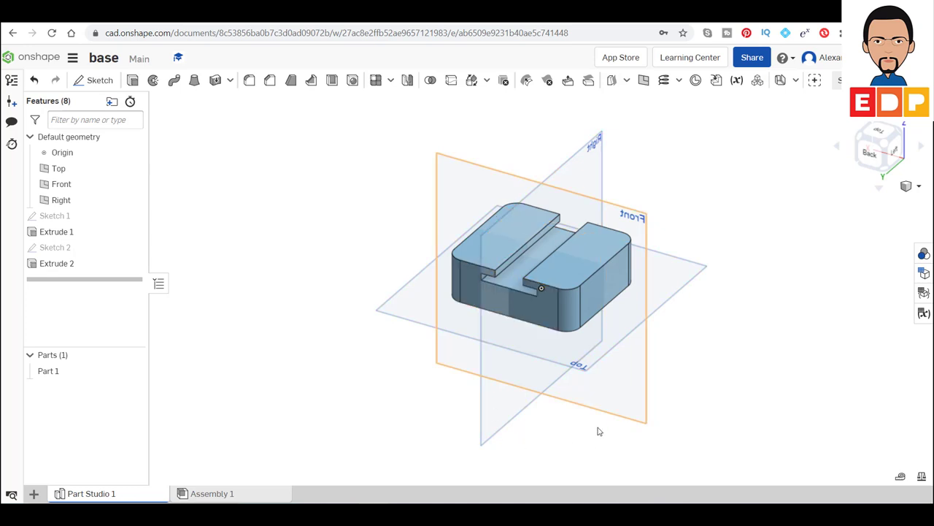
Step: Start a sketch on the block's top face and draw a circle near the top-left corner
left_click(468, 258)
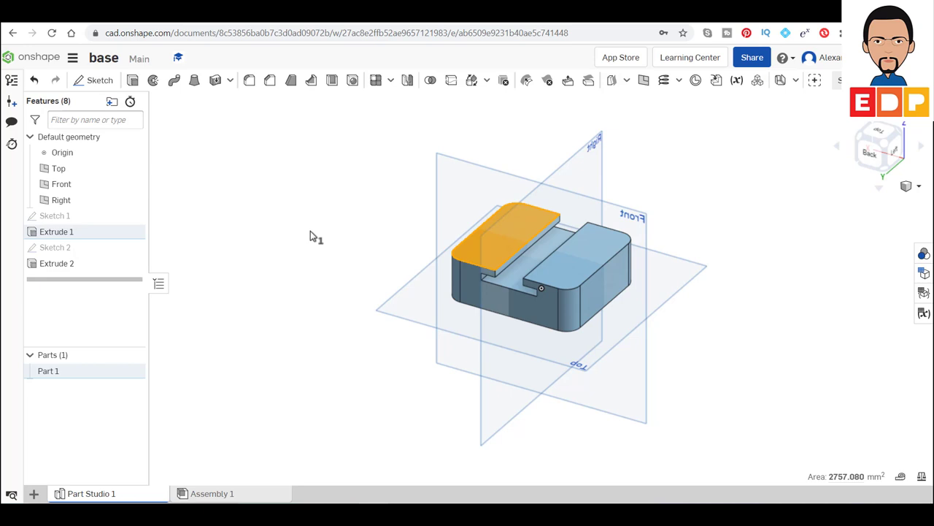
left_click(97, 80)
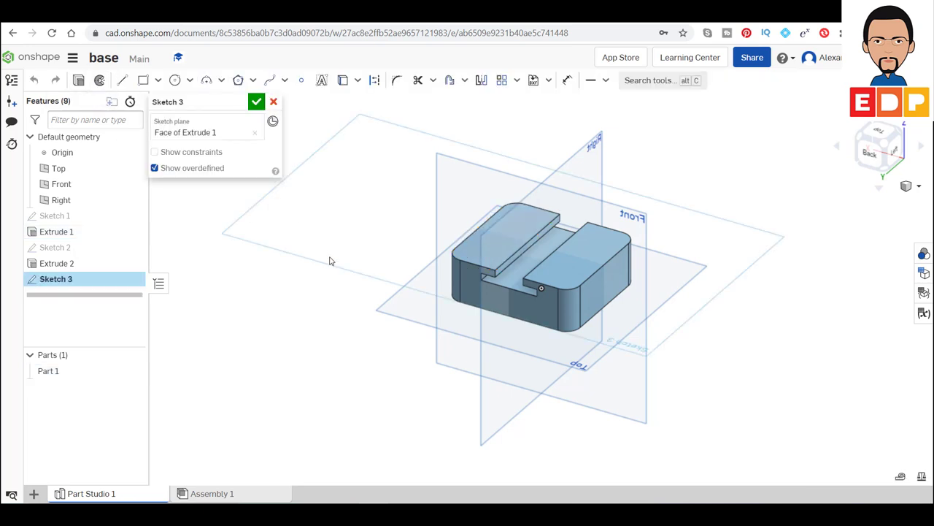
left_click(880, 136)
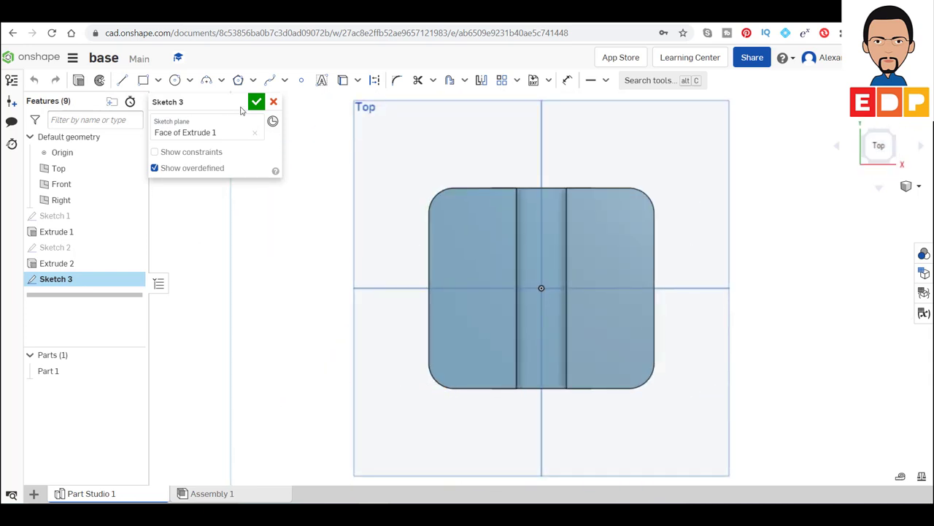
left_click(178, 84)
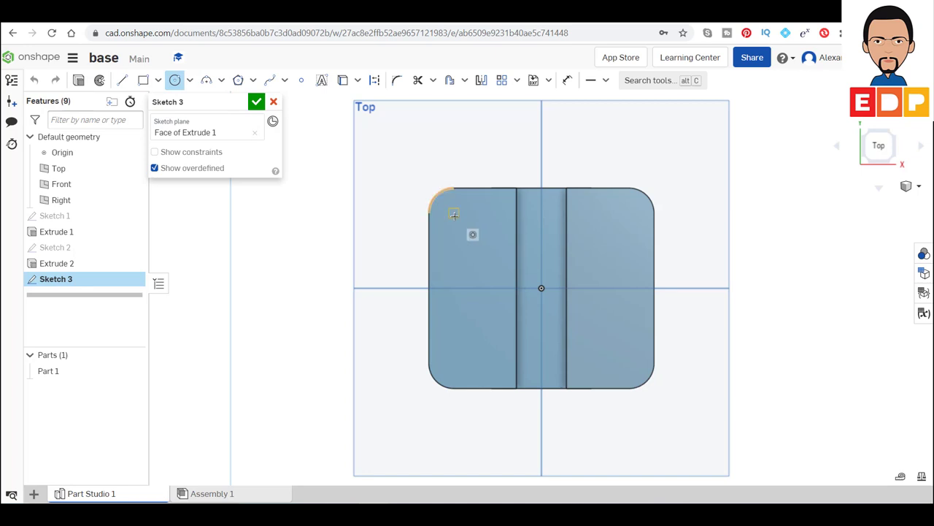
scroll(454, 213, "up", 2)
scroll(454, 213, "up", 1)
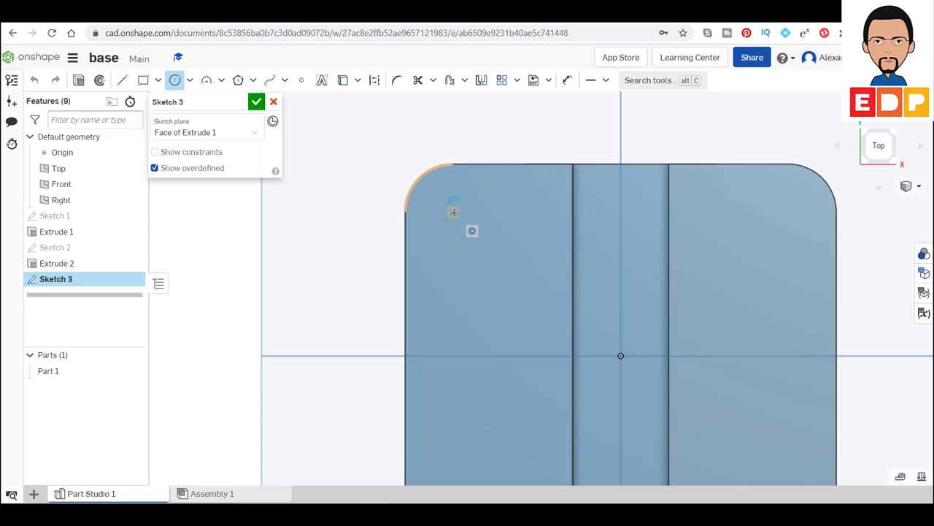
left_click(453, 212)
left_click(469, 200)
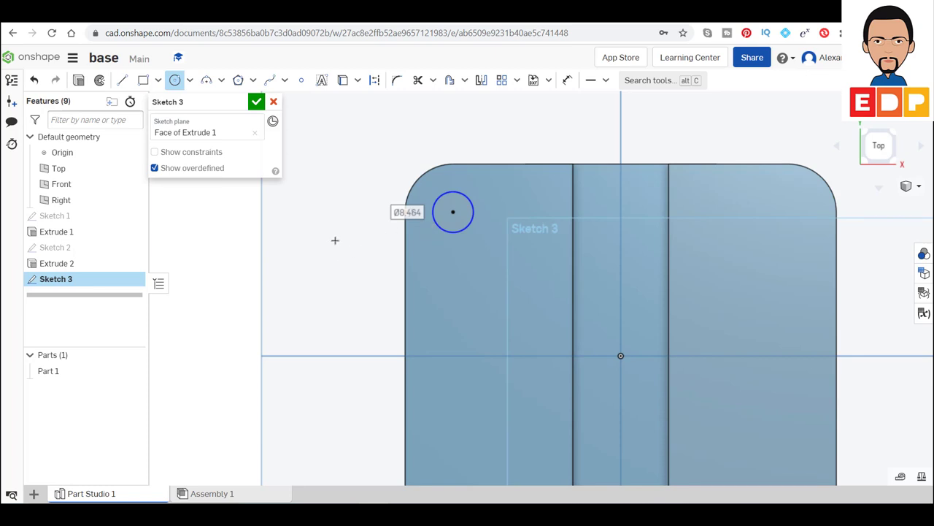
Step: Dimension the circle's diameter to 10 mm
left_click(567, 81)
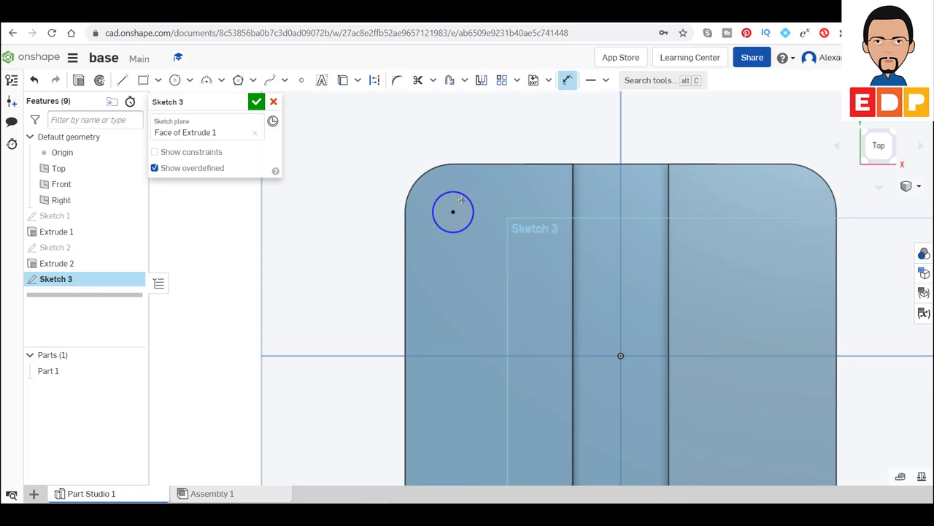
left_click(469, 195)
left_click(502, 142)
type("10")
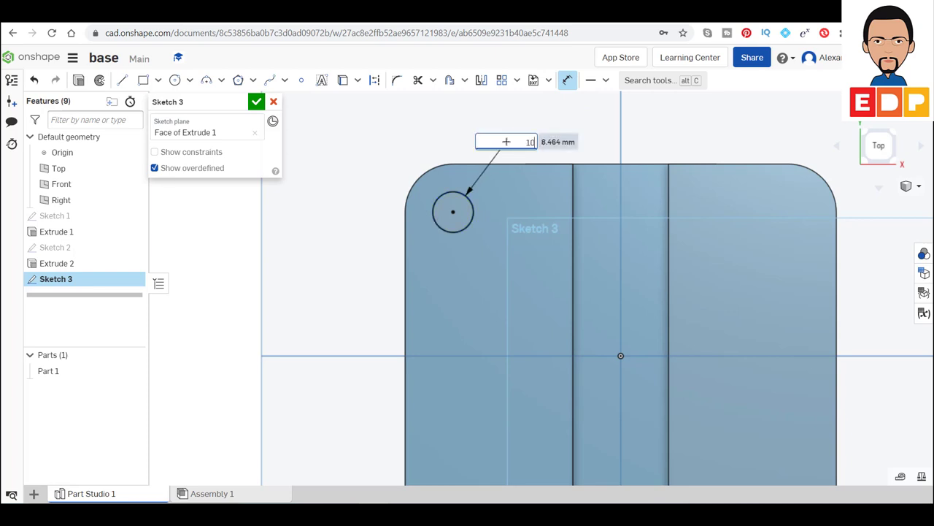
key("Return")
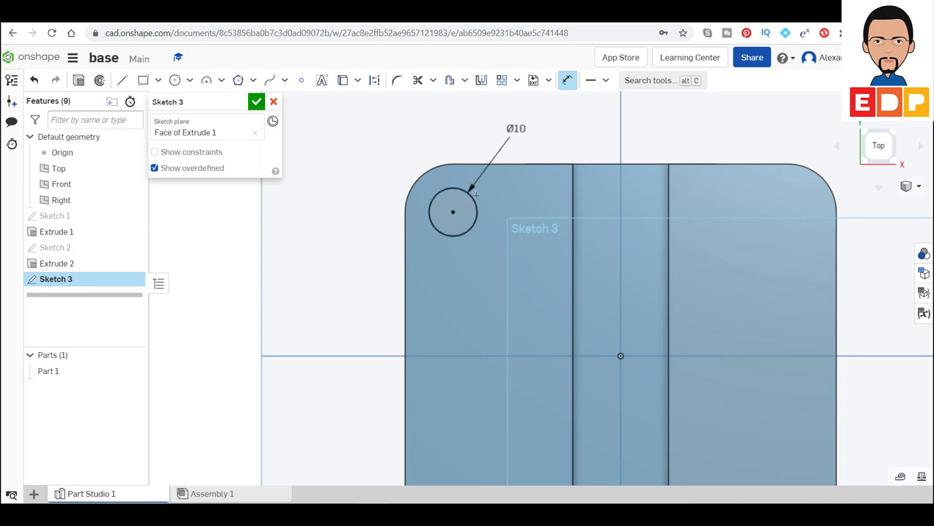
scroll(353, 239, "up", 2)
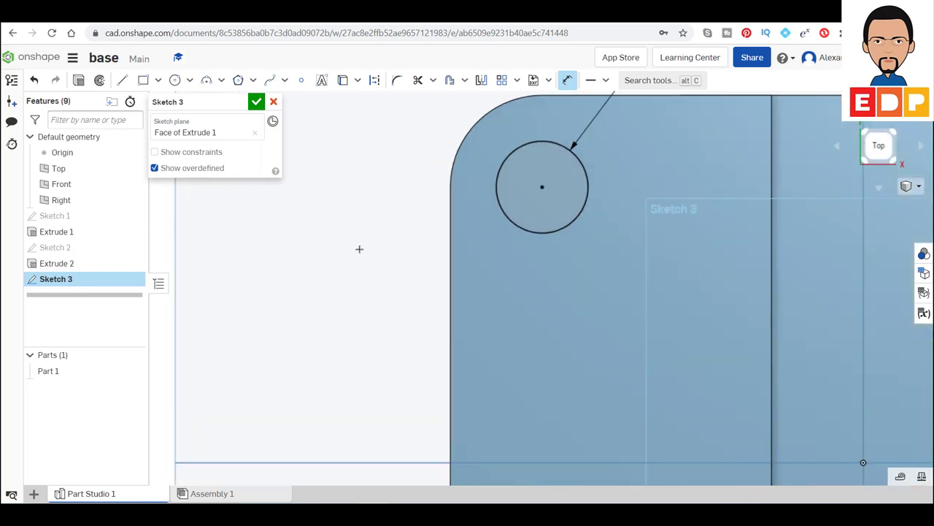
scroll(355, 244, "down", 5)
scroll(359, 249, "down", 1)
scroll(359, 249, "up", 1)
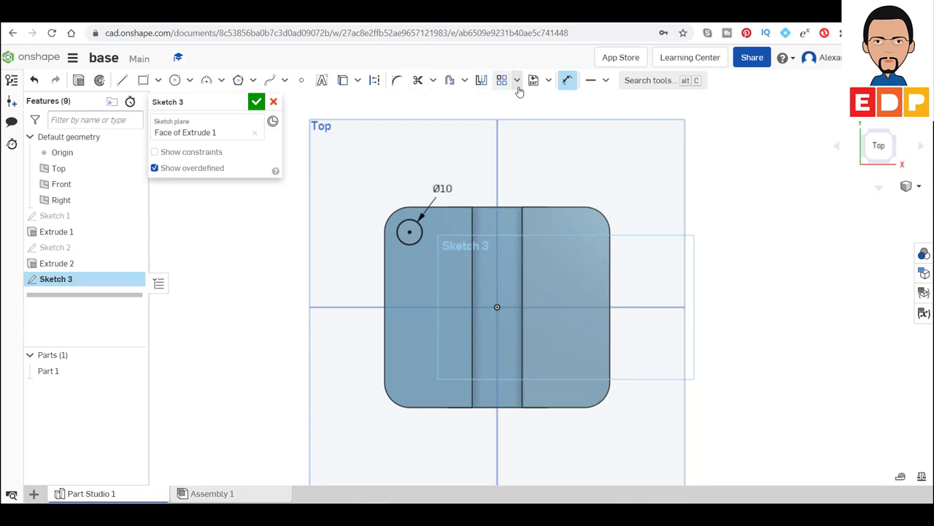
Step: Linear-pattern the Ø10 circle to 2 instances spaced 70 mm horizontally
left_click(518, 87)
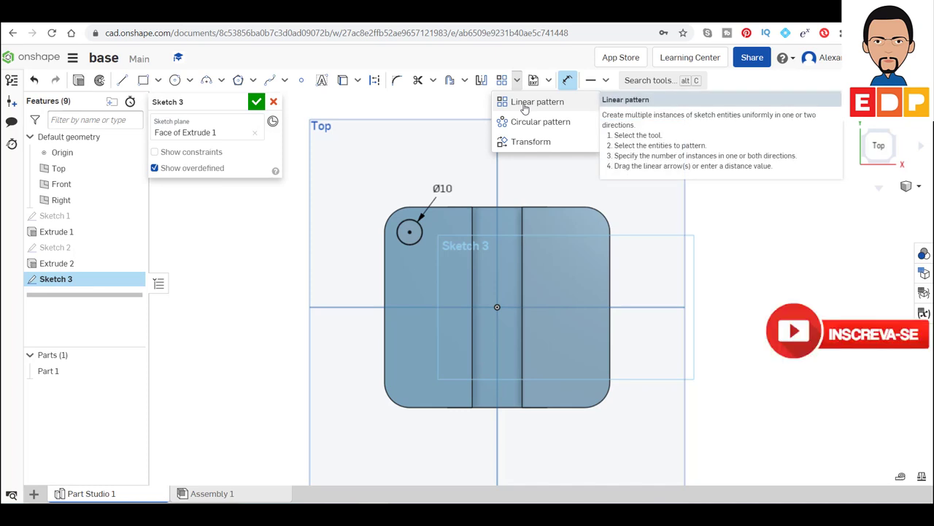
left_click(525, 103)
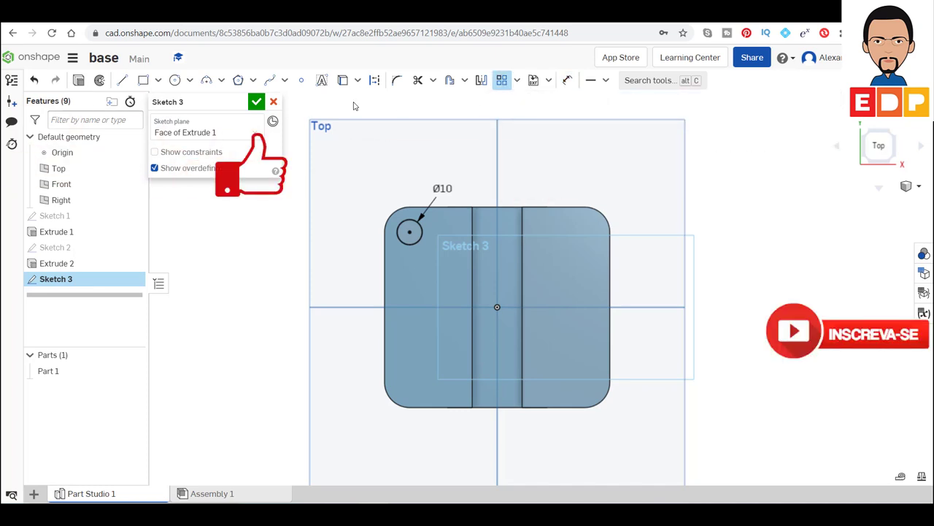
left_click(403, 229)
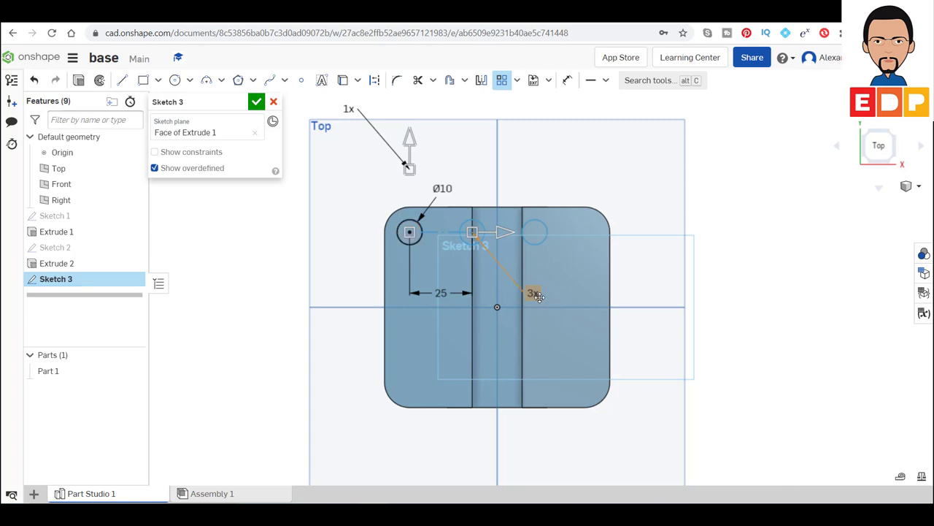
double_click(537, 294)
type("2")
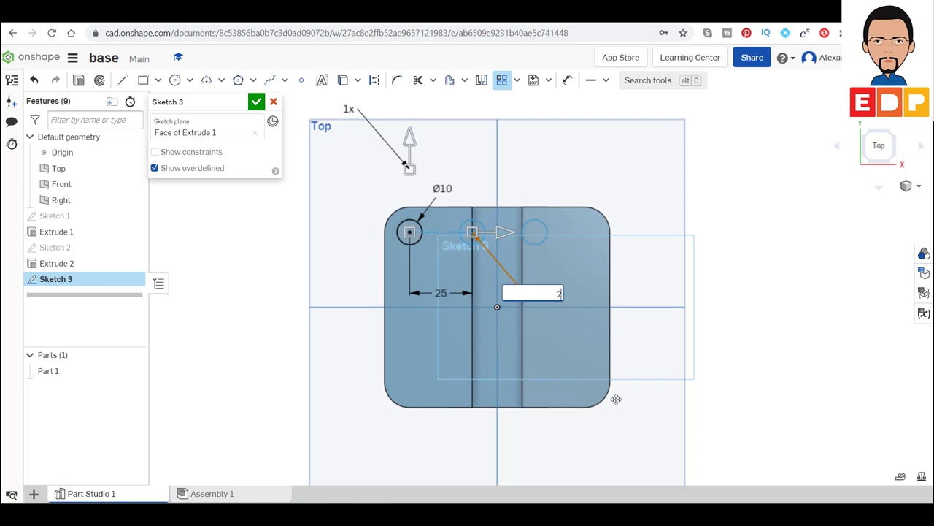
key("Return")
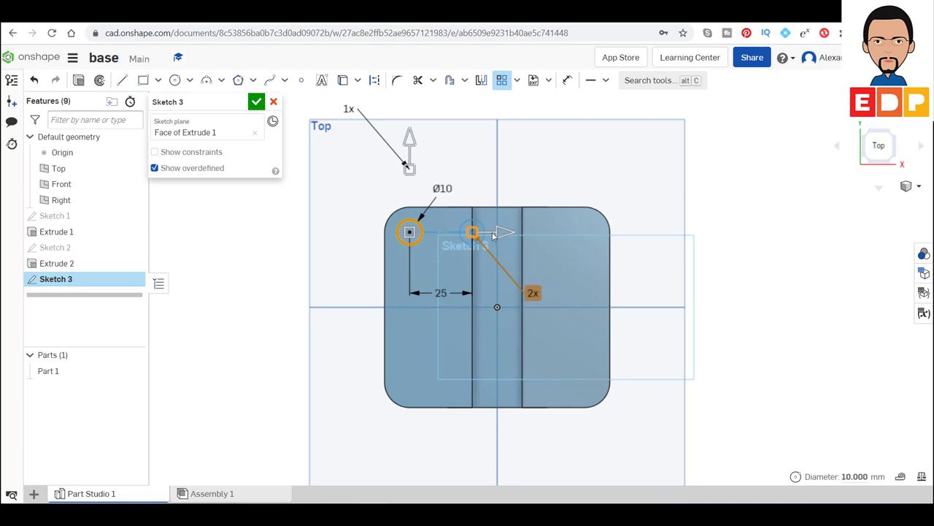
mouse_move(472, 233)
left_mouse_down()
mouse_move(602, 239)
mouse_move(587, 236)
left_mouse_up()
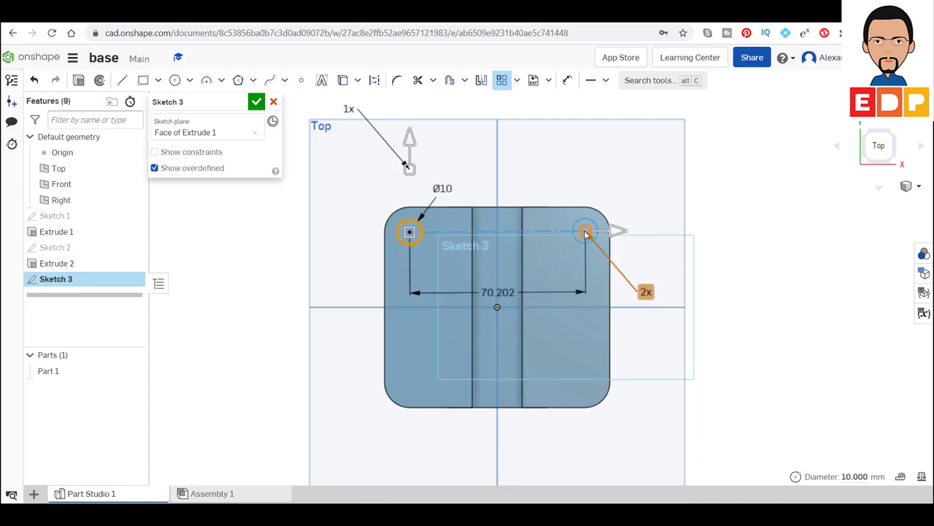
left_click_drag(587, 236, 586, 233)
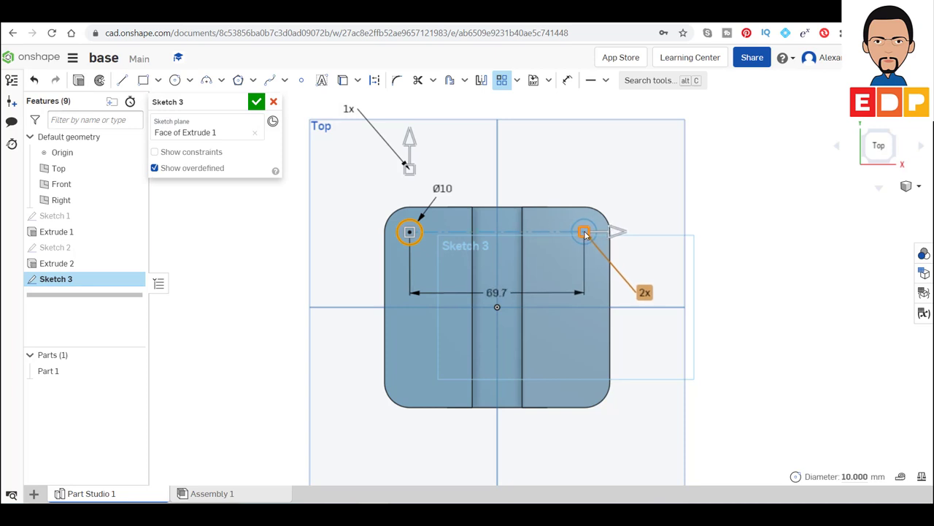
left_click_drag(586, 232, 585, 234)
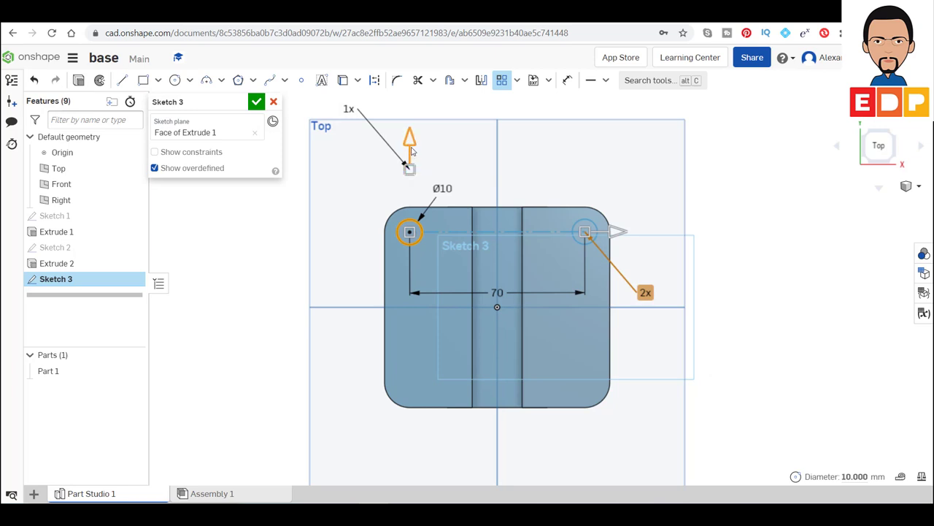
Step: Extend the pattern downward with 60 mm vertical spacing to fill all four corners, then close Sketch 3
left_click_drag(410, 167, 411, 362)
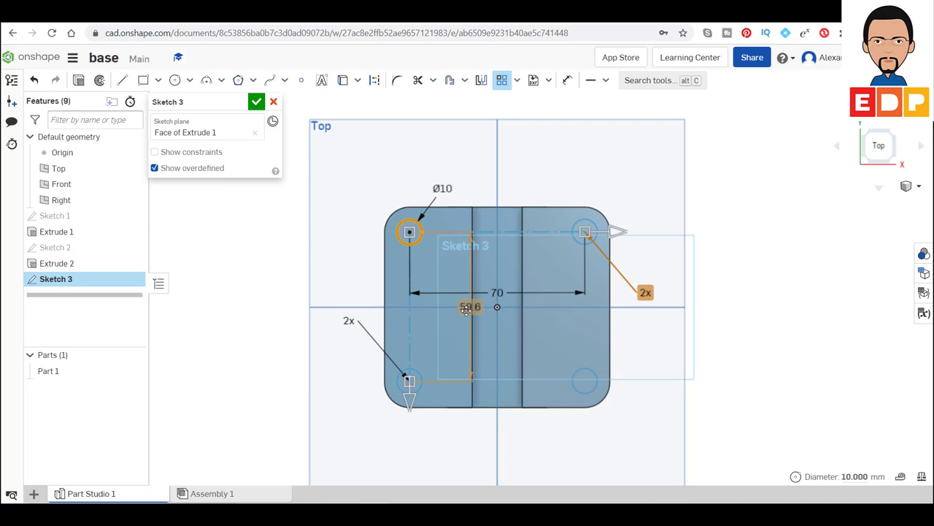
double_click(467, 307)
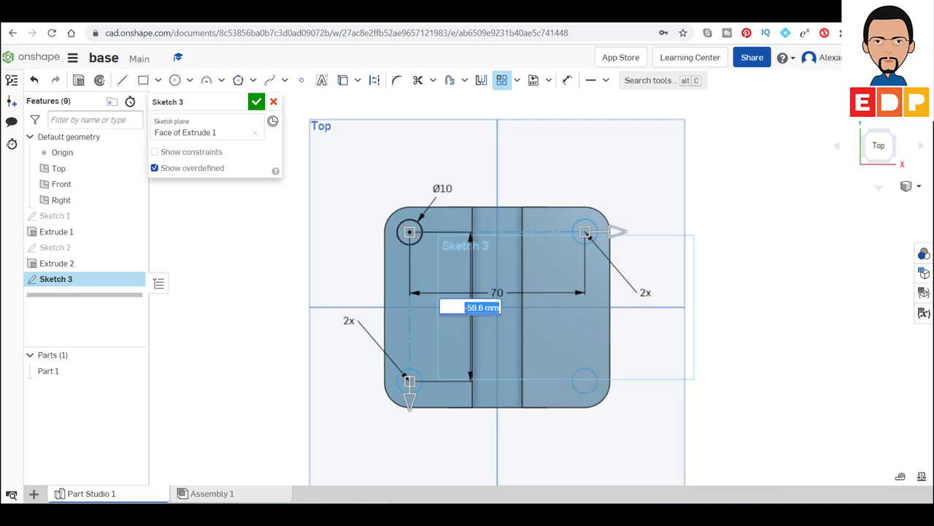
key("BackSpace")
type("60")
key("Return")
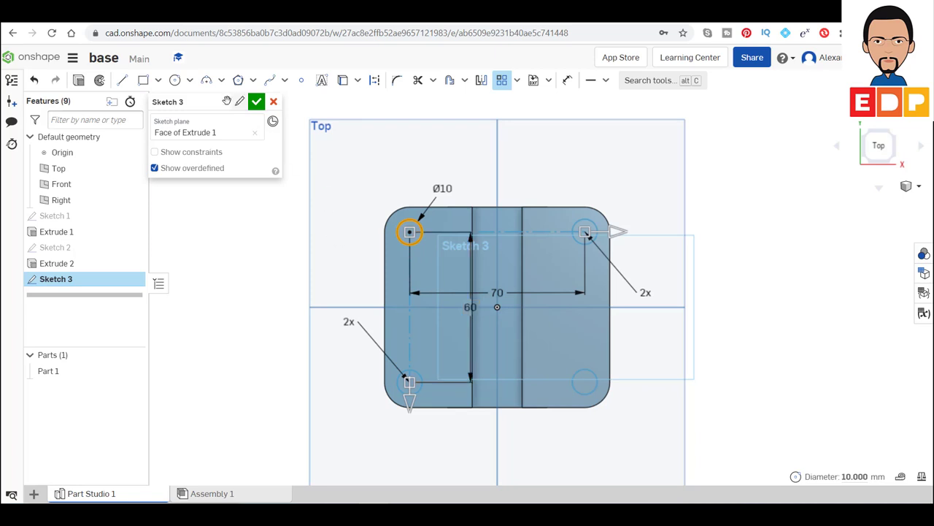
left_click(258, 105)
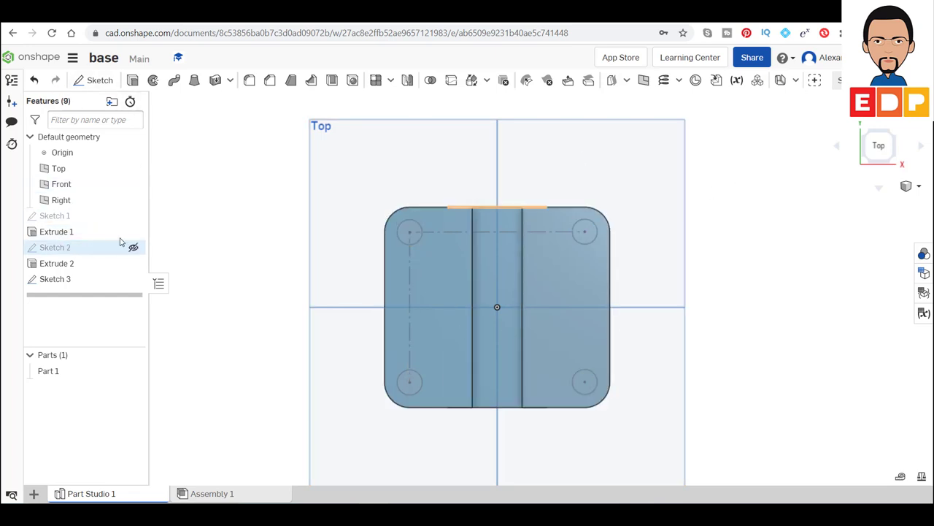
Step: Start an extrude and pick the four corner circle regions of Sketch 3
left_click(133, 81)
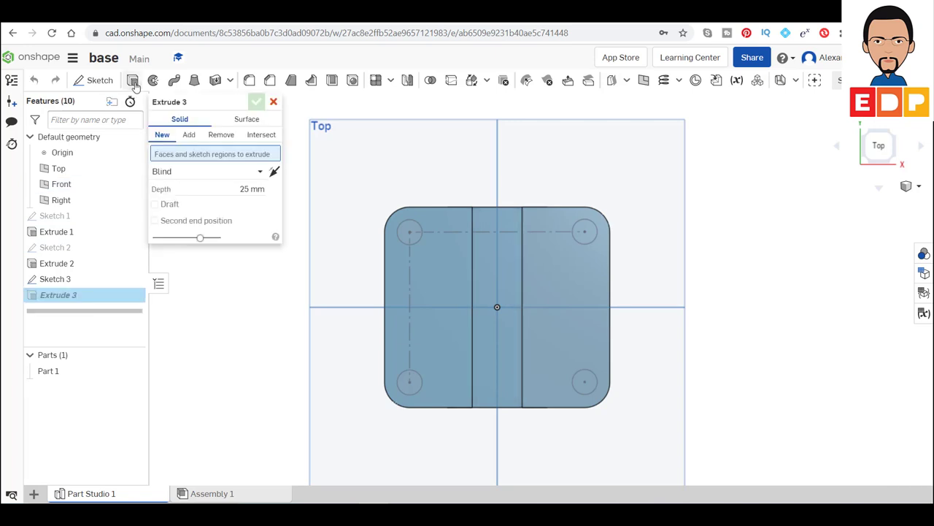
left_click(411, 245)
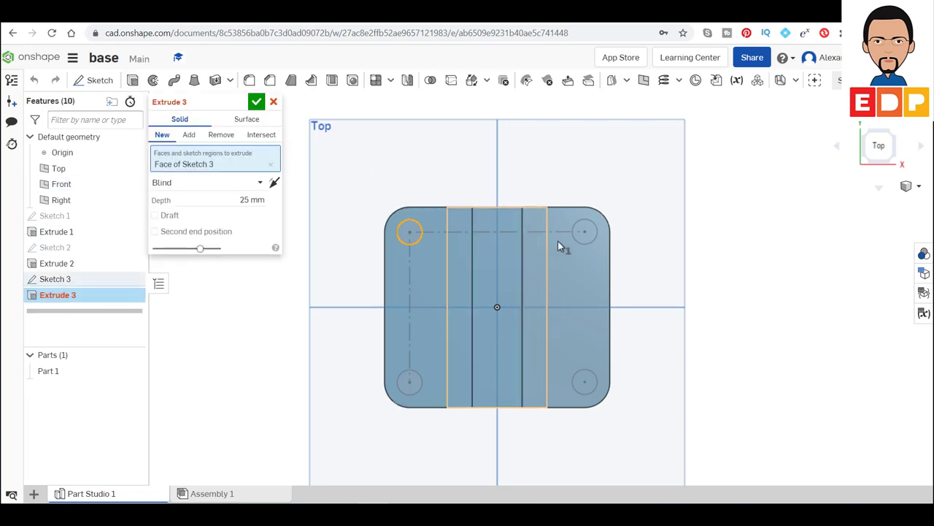
left_click(575, 246)
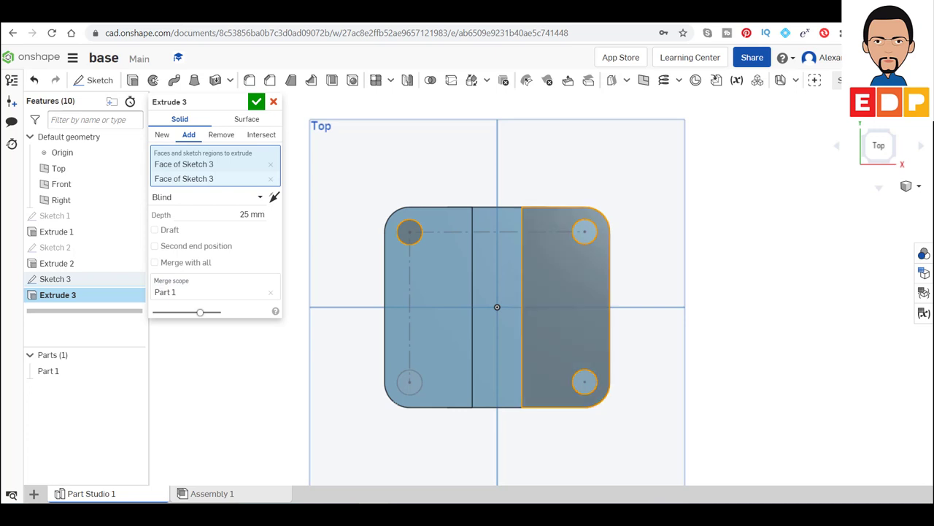
left_click(583, 381)
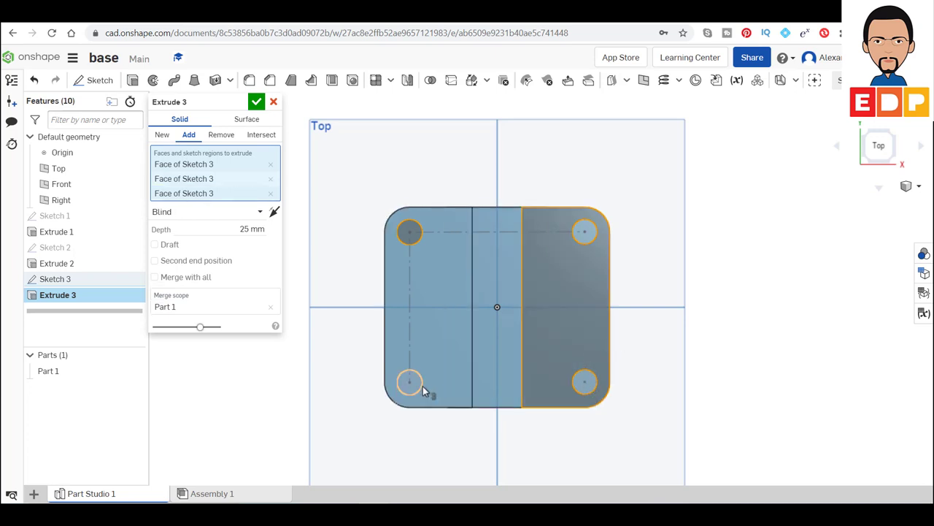
left_click(418, 388)
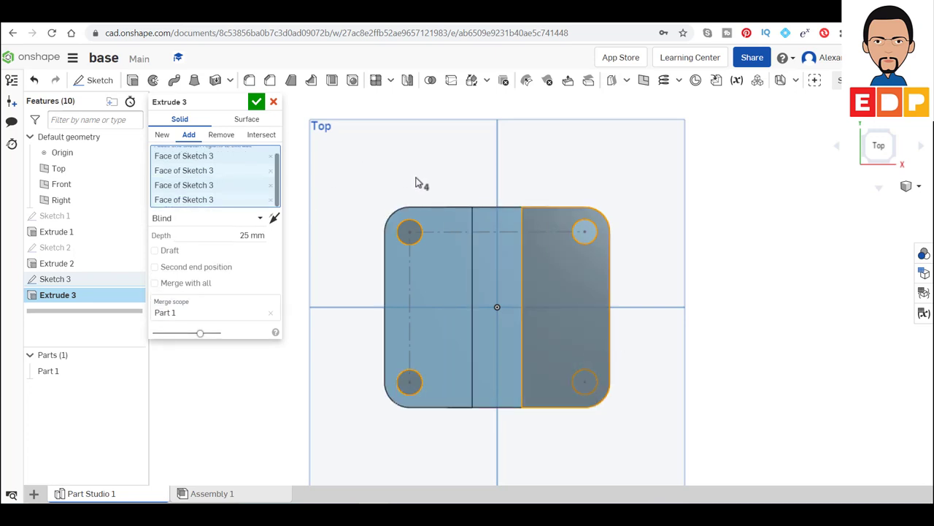
scroll(222, 189, "up", 1)
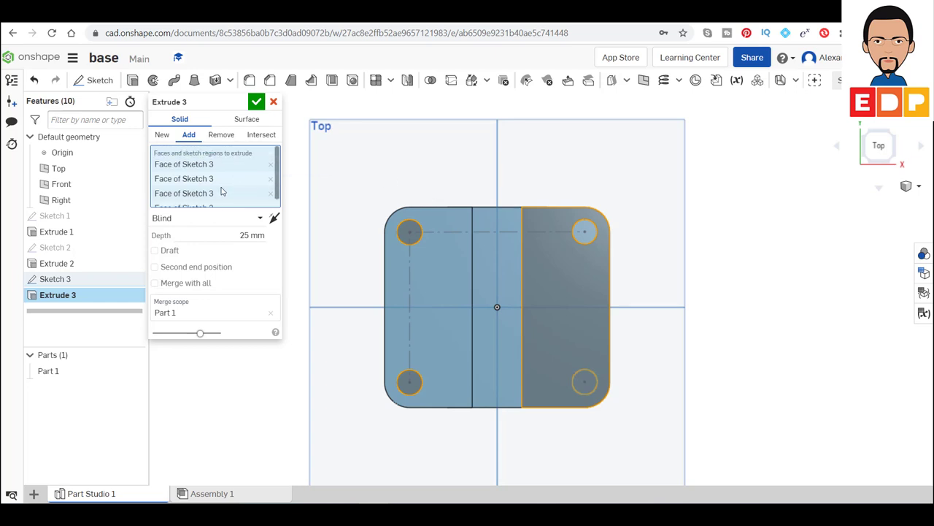
scroll(217, 179, "down", 1)
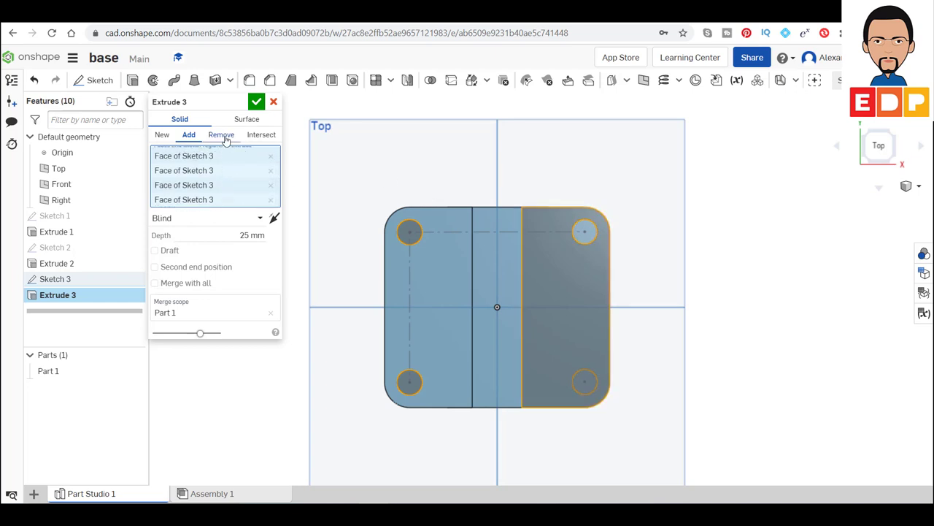
left_click(902, 137)
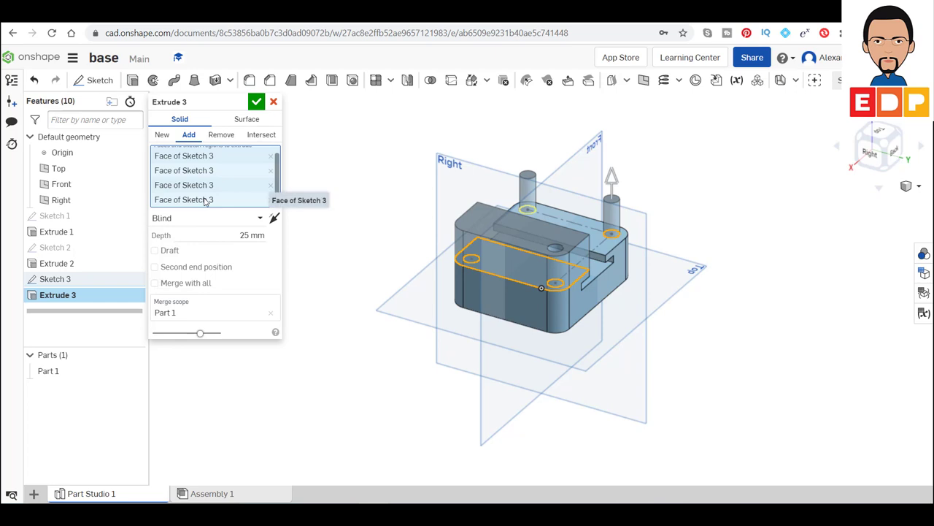
Step: Clear the wrong regions and reselect just the four corner circles in isometric view
left_click(271, 200)
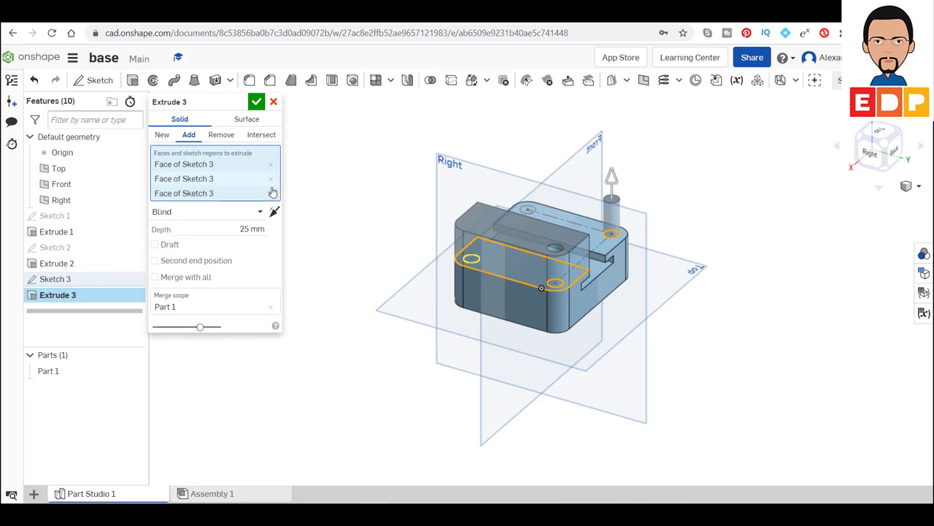
left_click(271, 194)
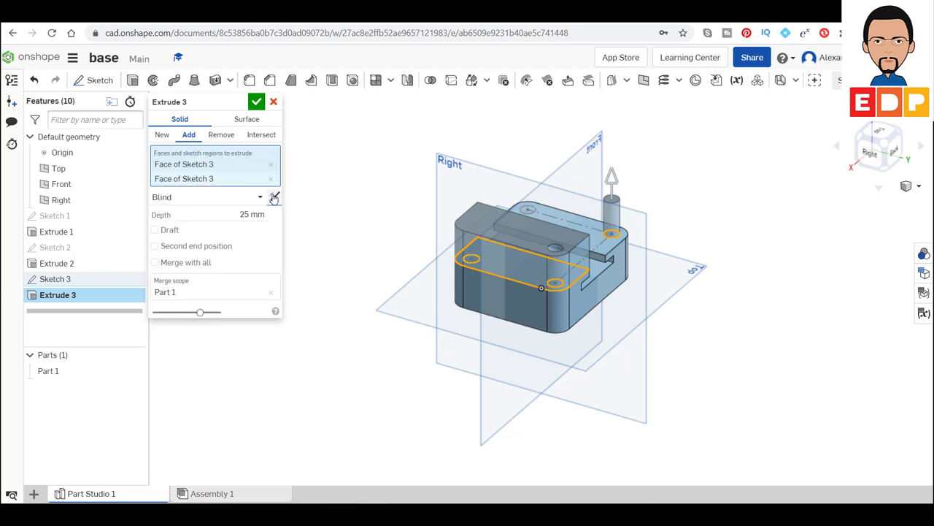
left_click(271, 179)
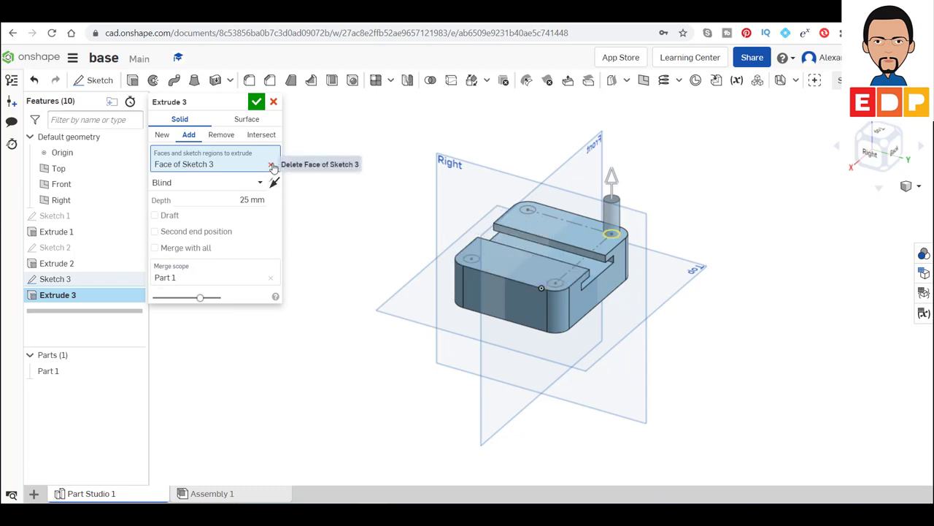
left_click(271, 164)
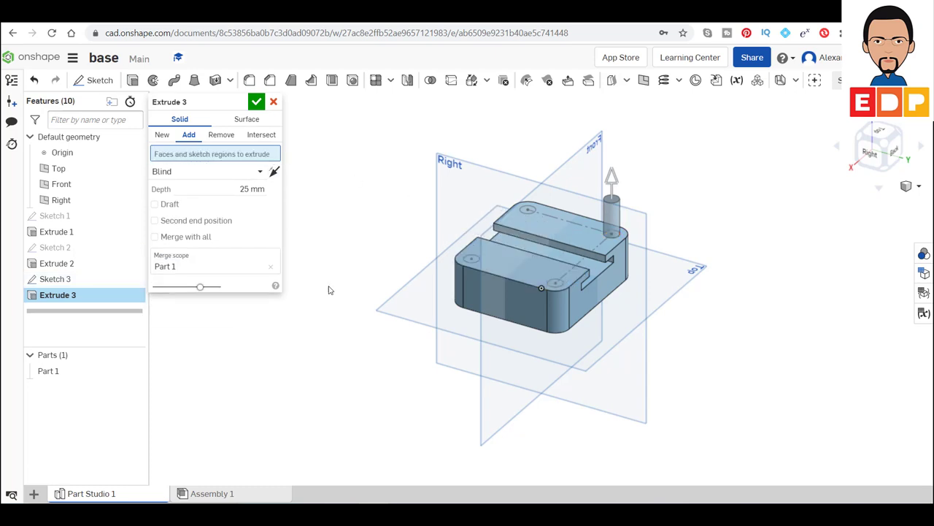
left_click(531, 212)
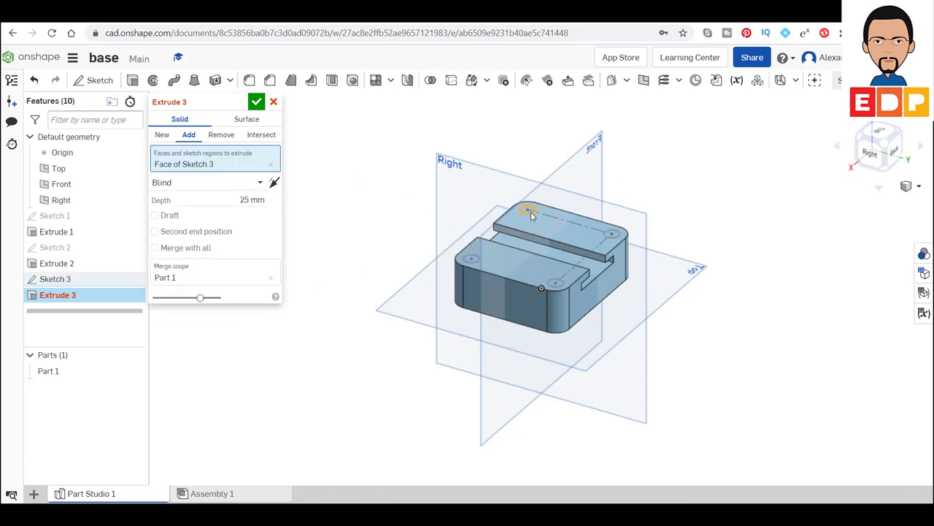
left_click(473, 264)
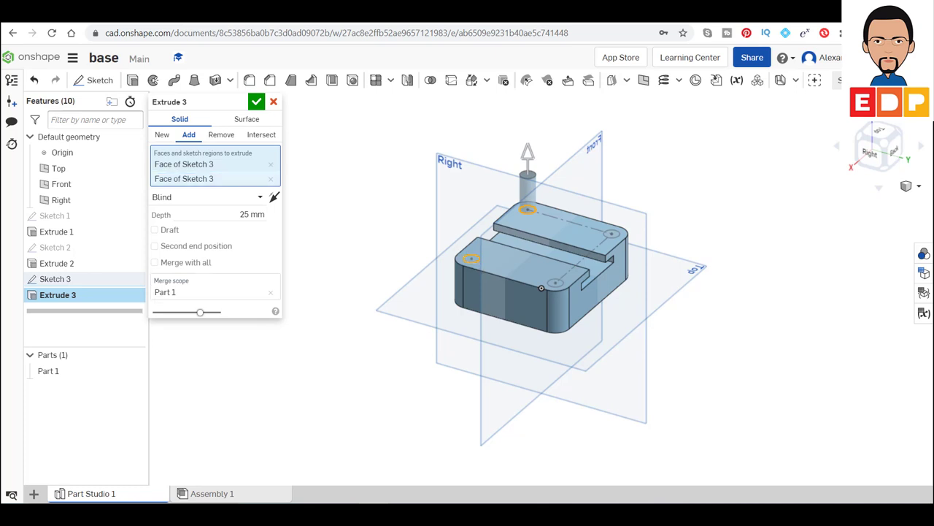
left_click(561, 289)
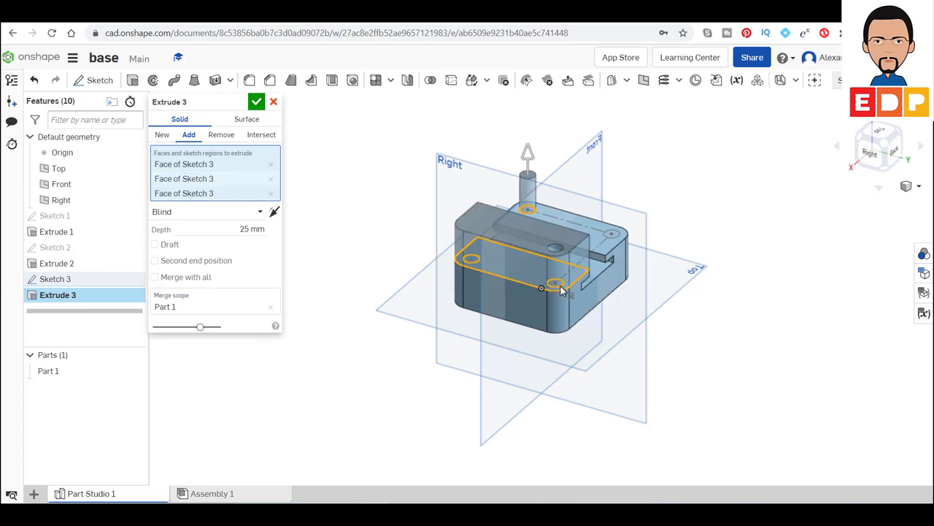
left_click(561, 289)
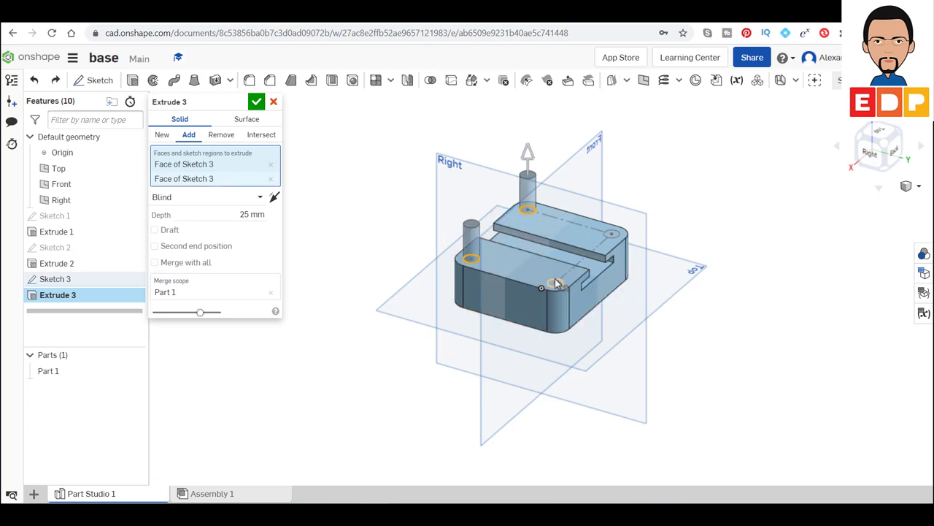
left_click(554, 284)
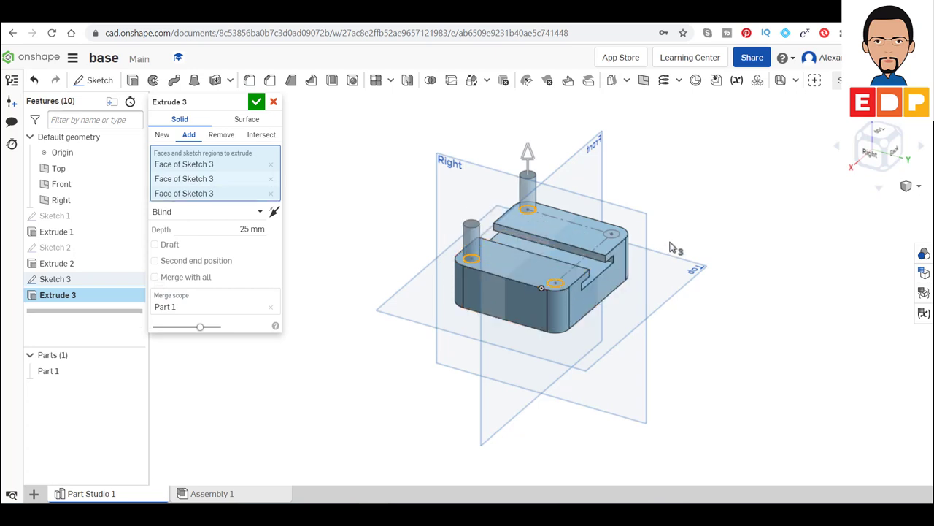
left_click(611, 234)
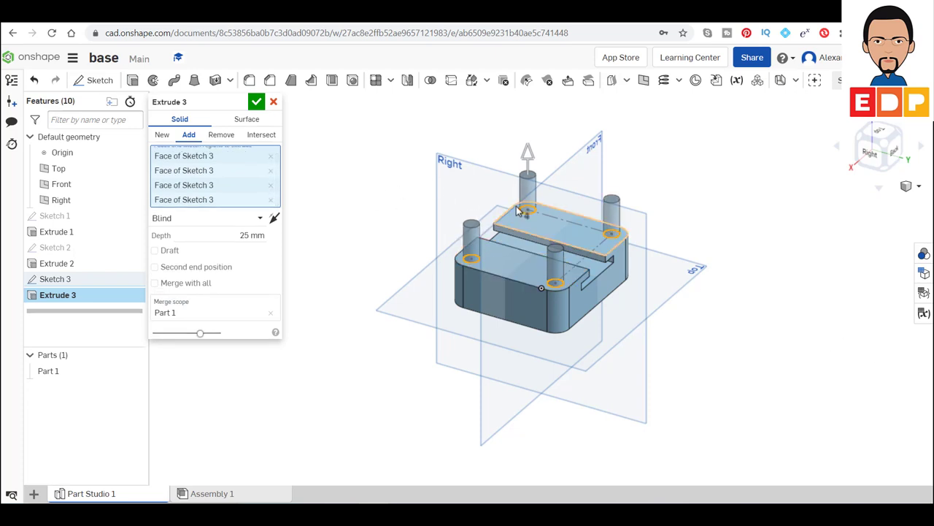
Step: Set the extrude to Remove, Through all, and confirm the four corner holes
left_click(233, 138)
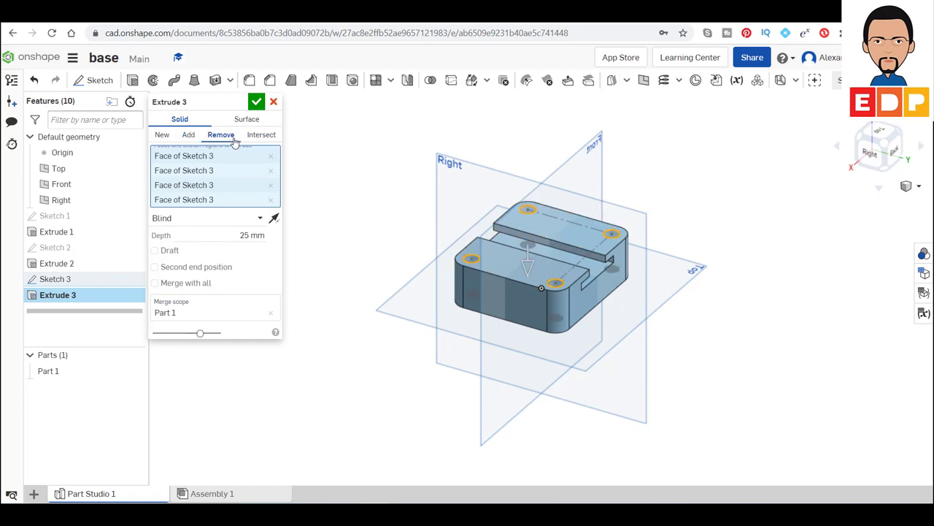
left_click(260, 217)
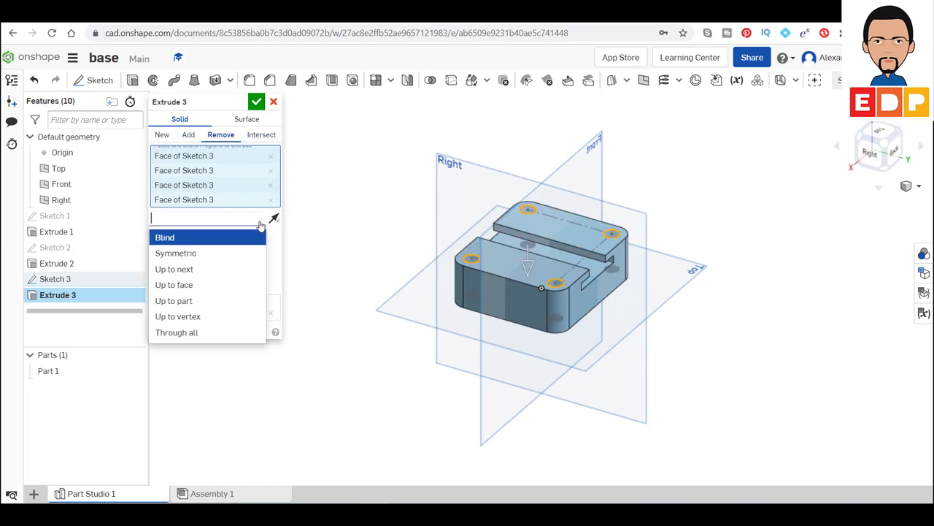
left_click(215, 334)
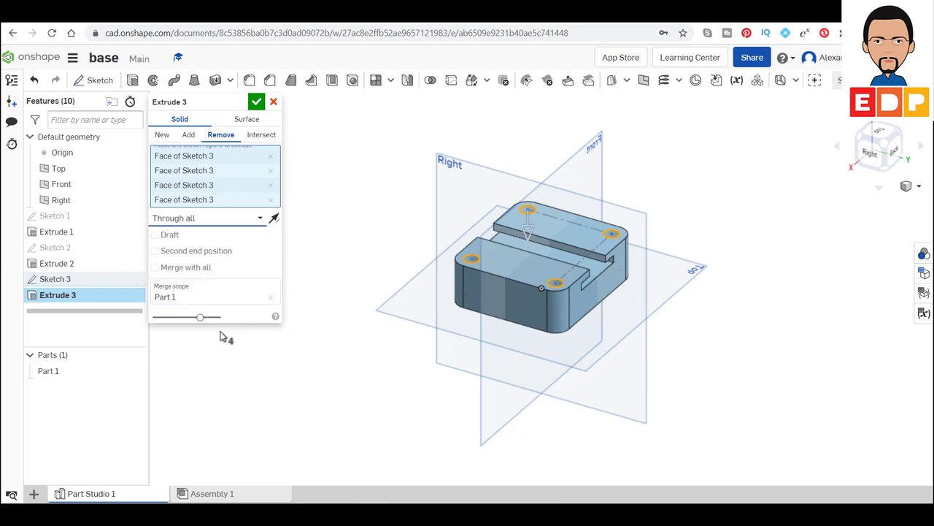
left_click(257, 104)
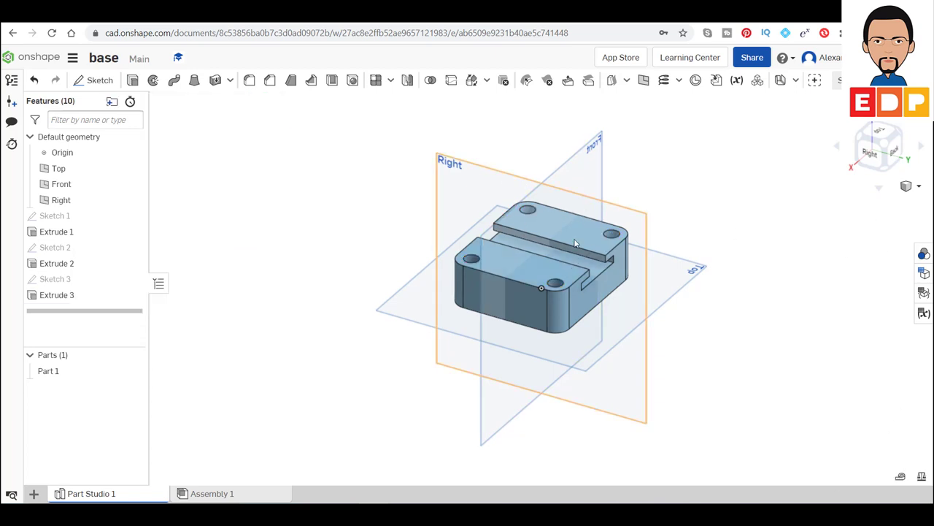
left_click(880, 132)
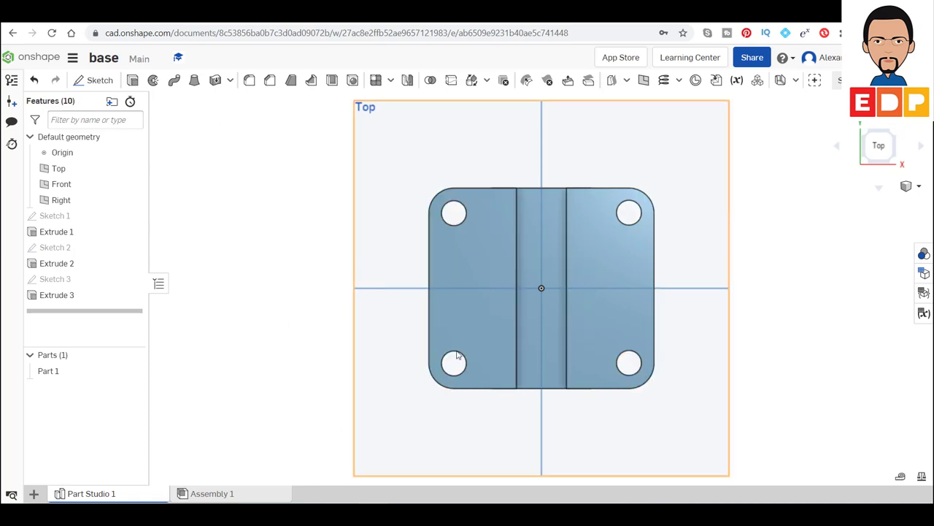
left_click(893, 137)
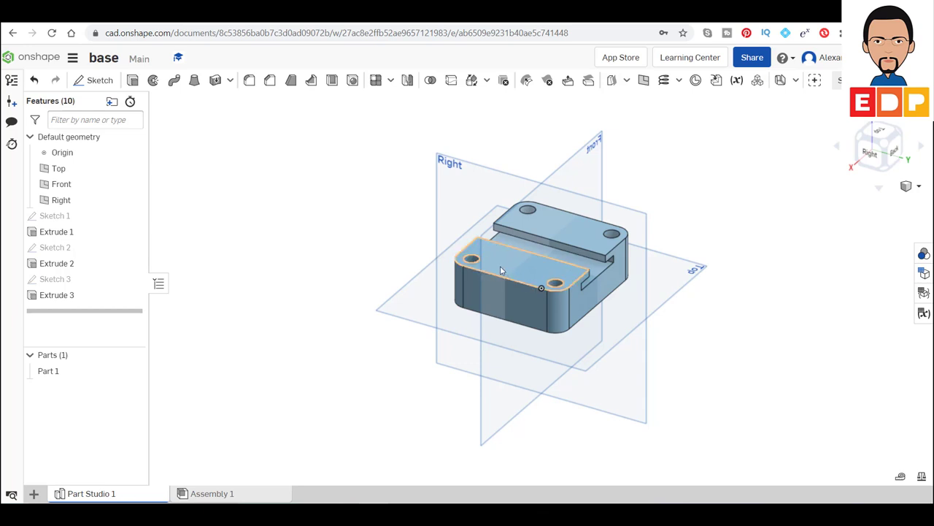
Step: Start a sketch on the lower top face and draw a centre-point circle left of the origin
left_click(516, 270)
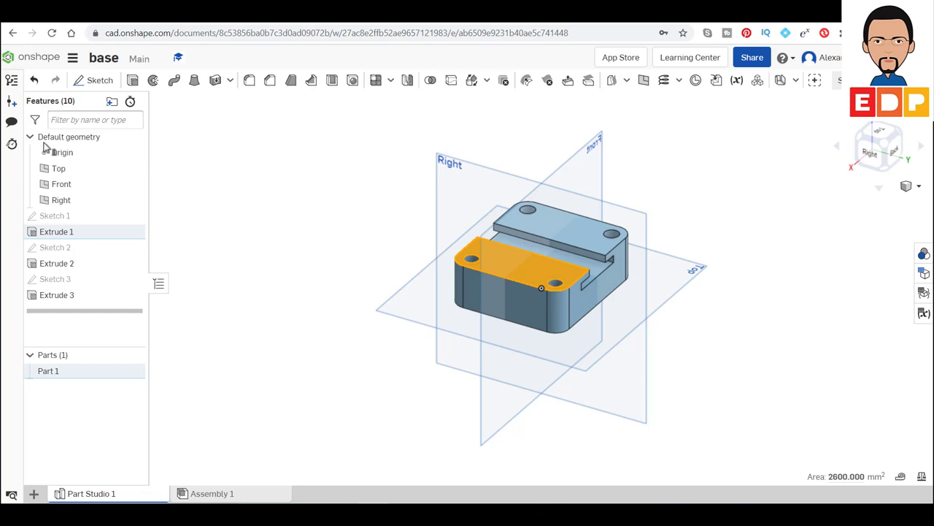
left_click(94, 81)
left_click(880, 131)
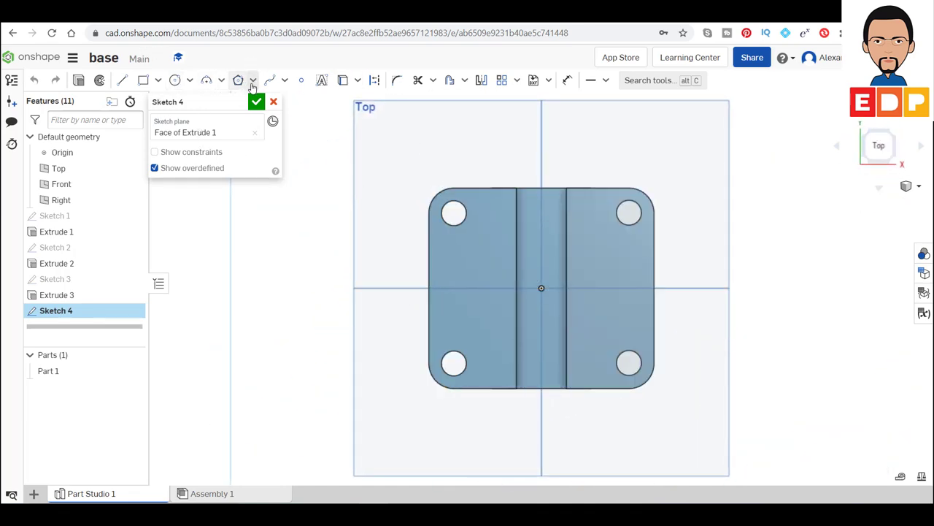
left_click(191, 82)
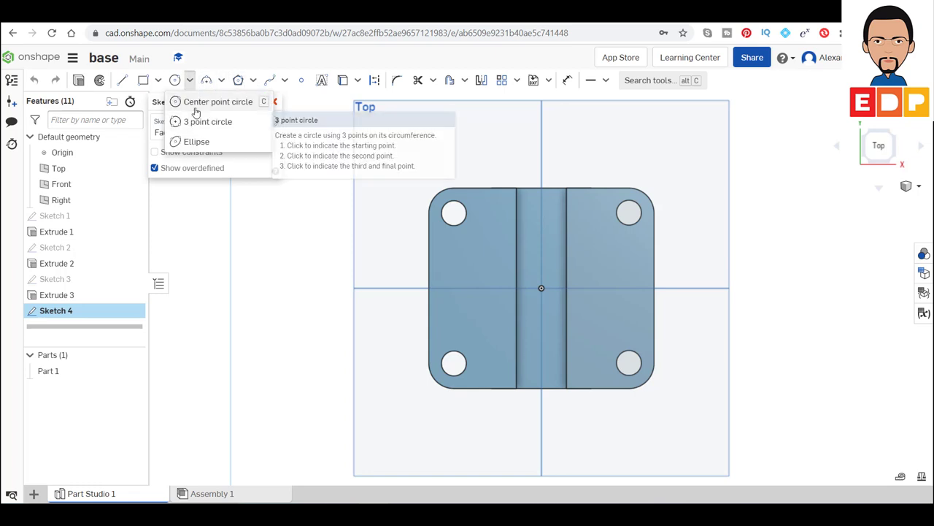
left_click(197, 103)
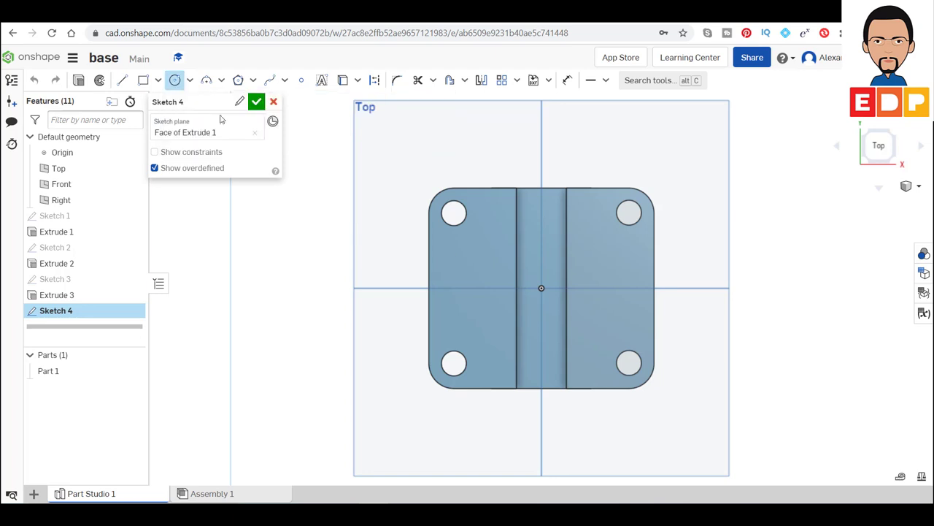
left_click(464, 279)
left_click(476, 270)
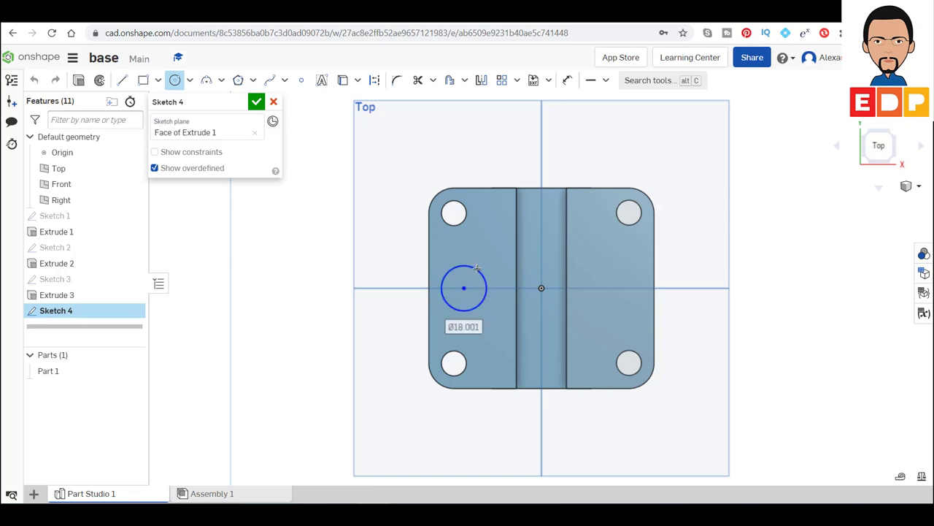
Step: Dimension the circle to Ø16 and its centre 14 mm from the left edge
left_click(567, 79)
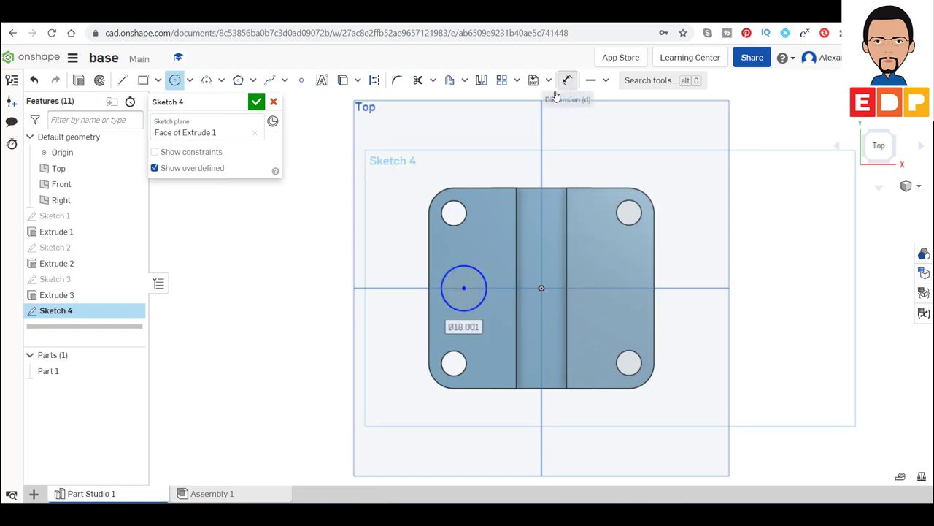
left_click(474, 267)
left_click(392, 249)
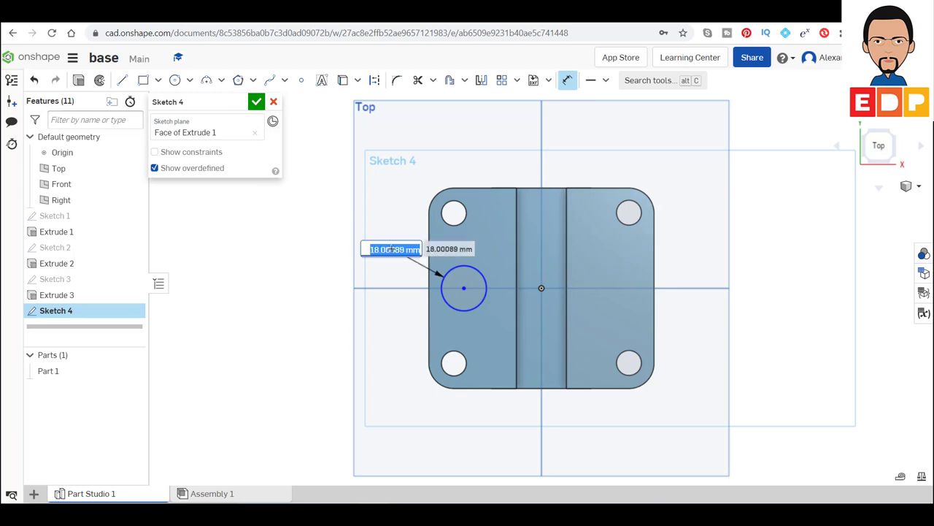
type("16")
key("Return")
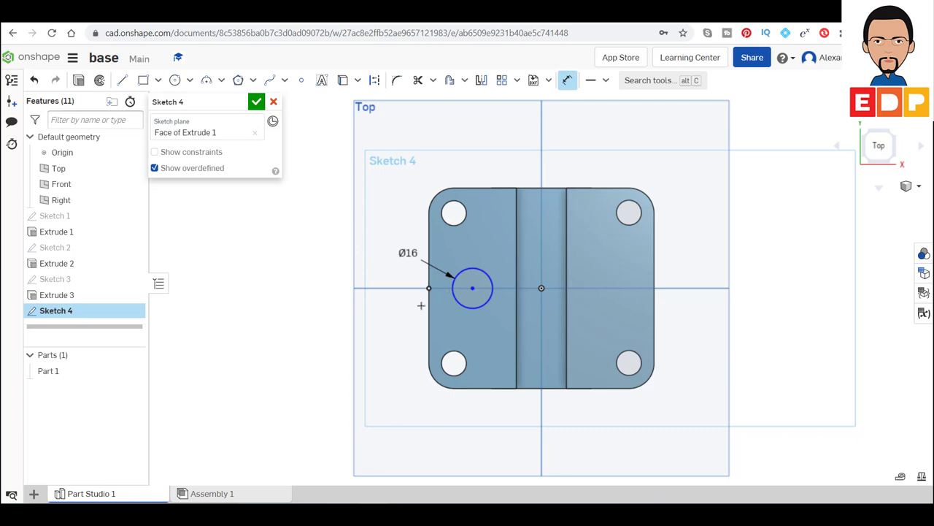
left_click(428, 287)
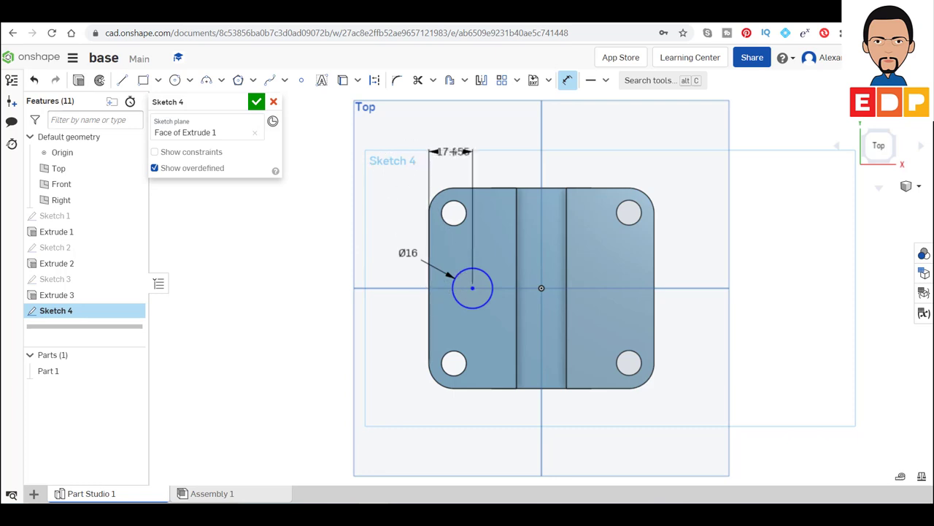
left_click(454, 151)
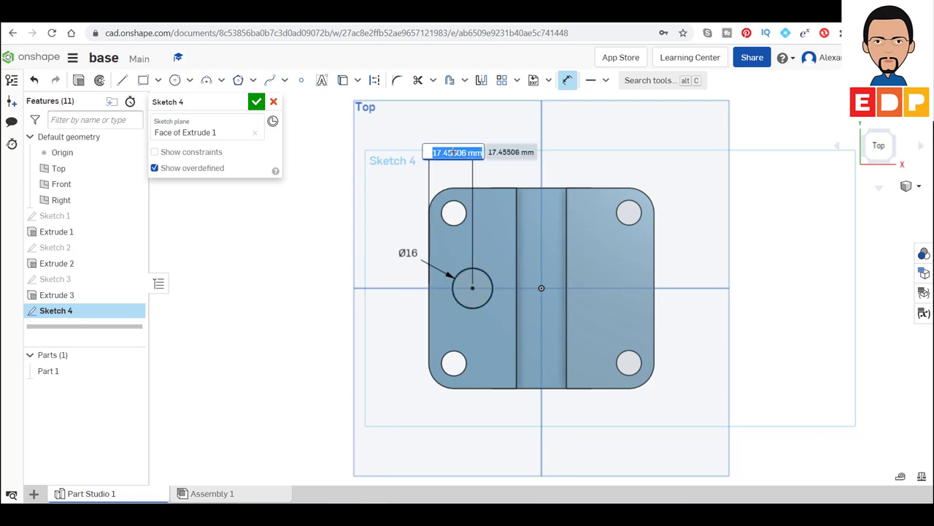
type("14")
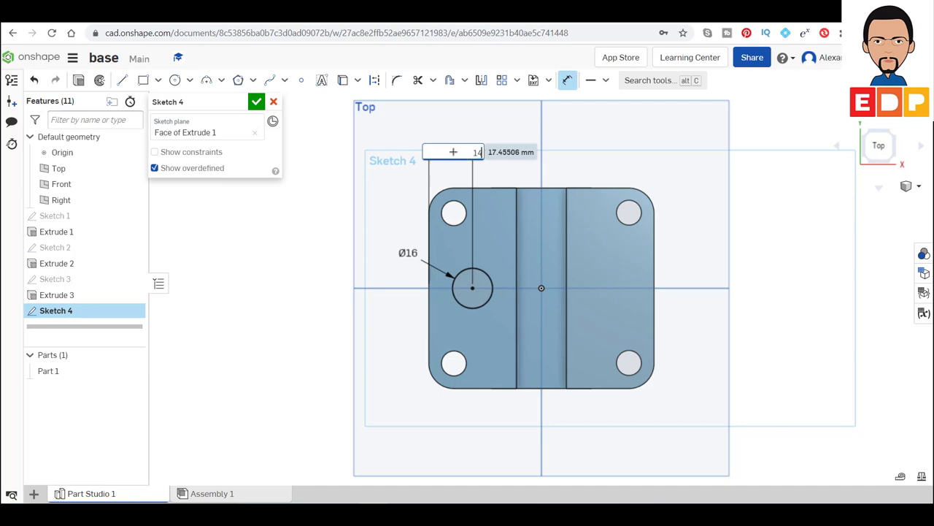
key("Return")
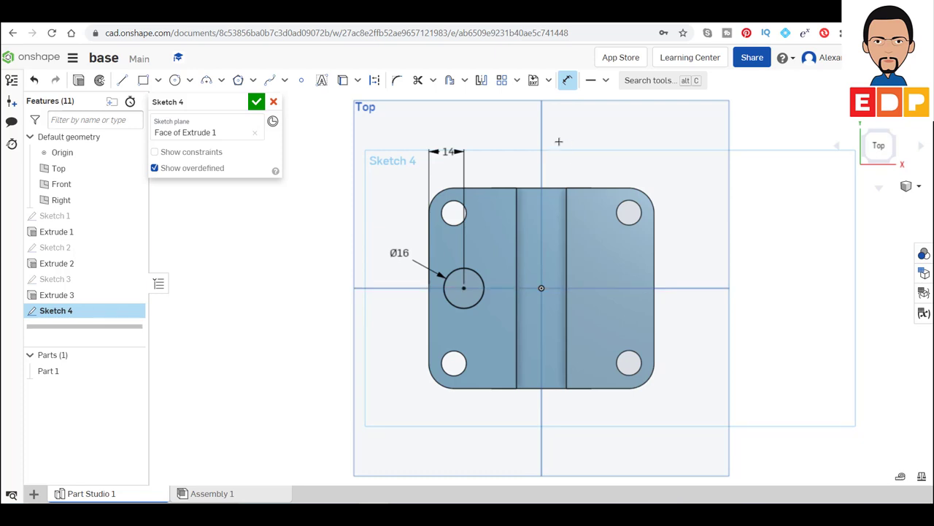
Step: Start a linear pattern of the Ø16 circle with 2 instances
left_click(516, 82)
left_click(517, 102)
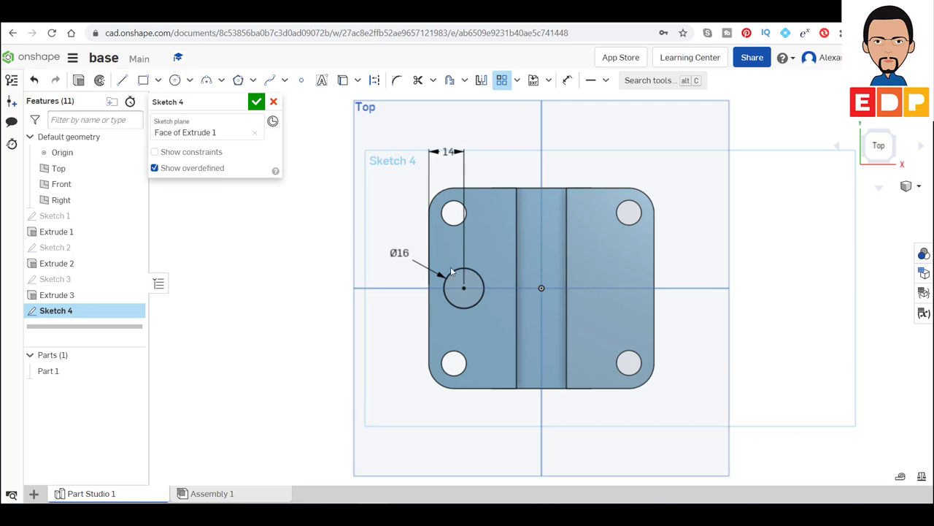
left_click(452, 302)
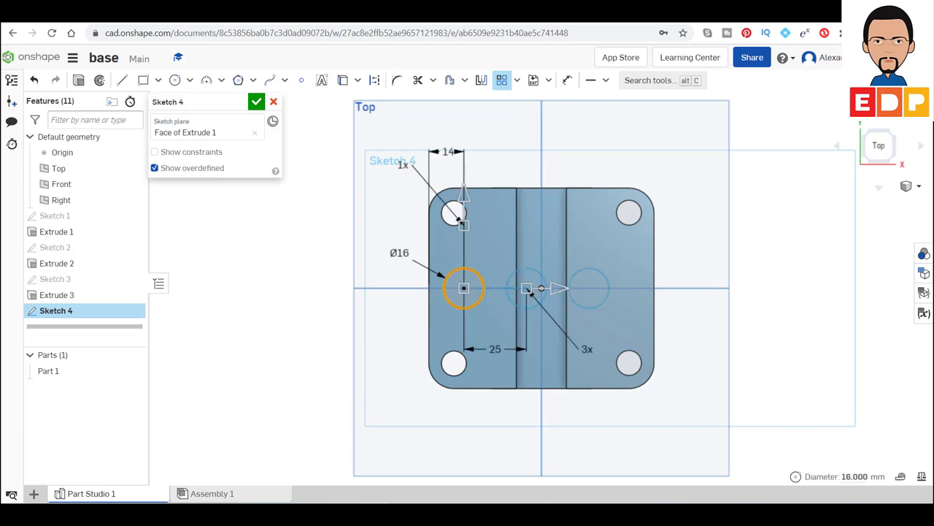
double_click(589, 349)
type("2")
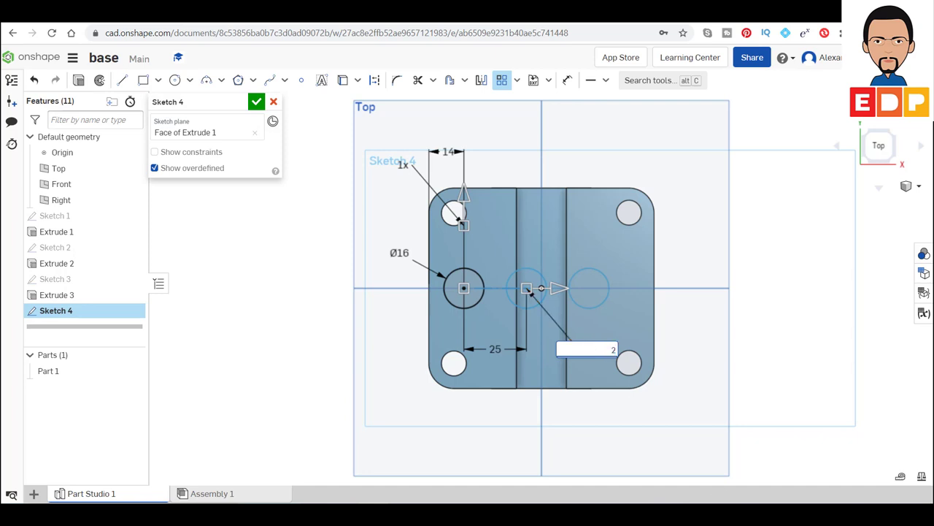
key("Return")
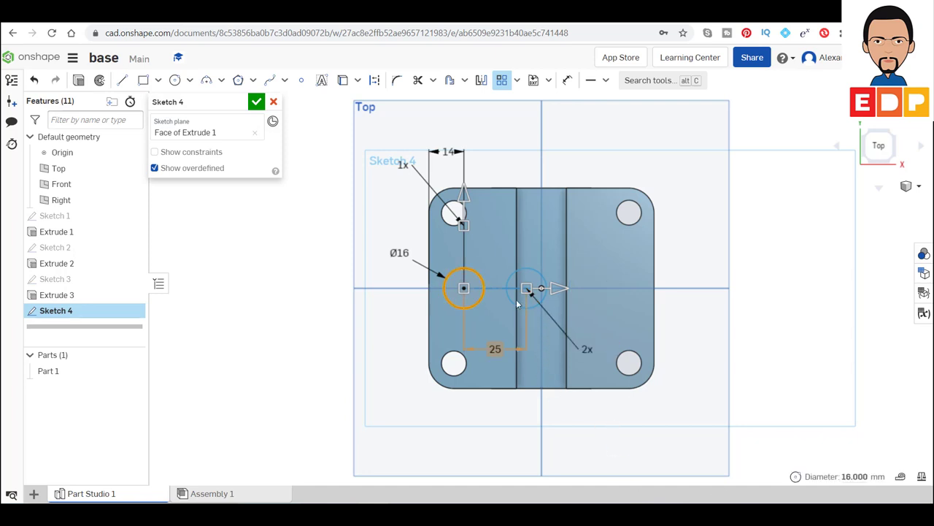
Step: Set the spacing between the two circles to 62 mm and close Sketch 4
left_click_drag(526, 289, 625, 291)
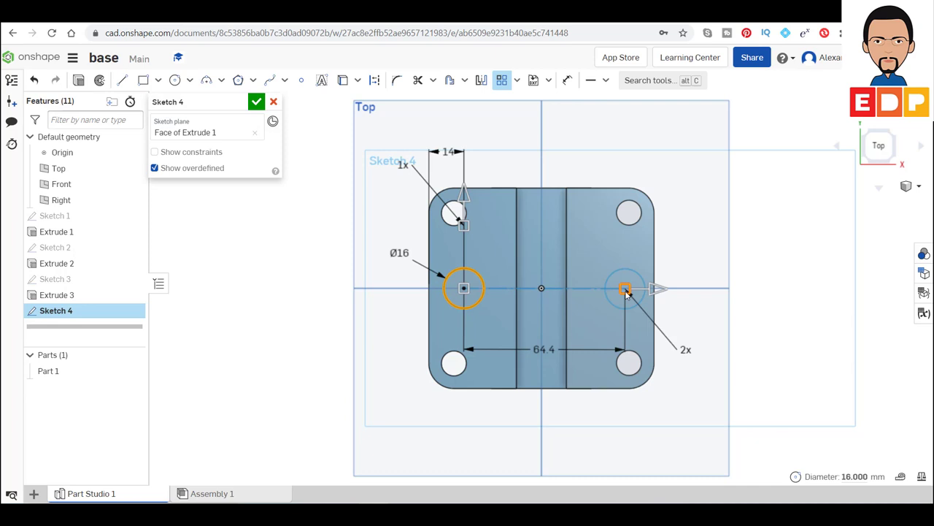
mouse_move(625, 292)
left_mouse_down()
mouse_move(618, 292)
mouse_move(626, 294)
left_mouse_up()
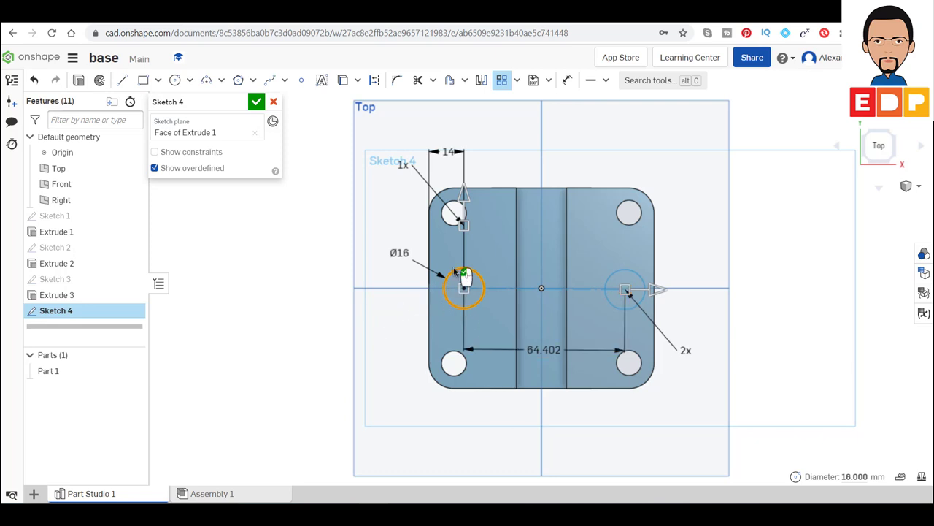
left_click(486, 414)
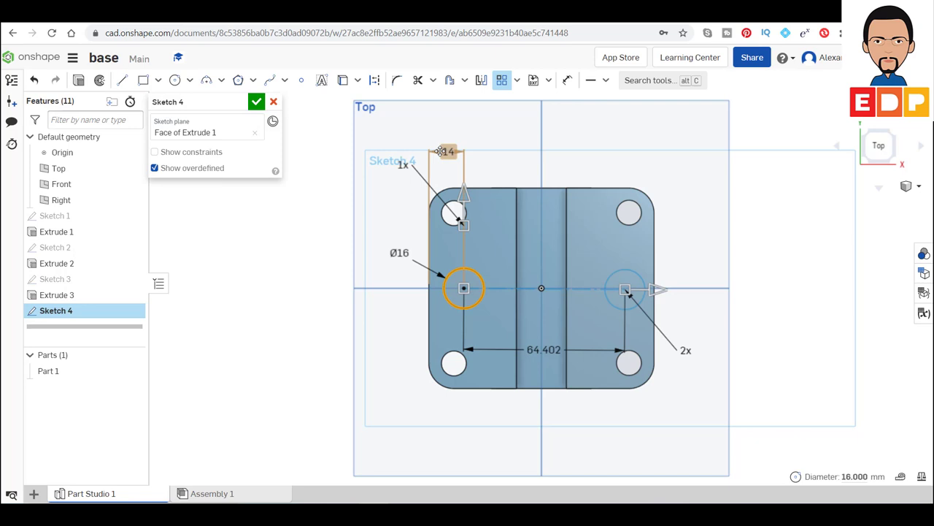
double_click(548, 349)
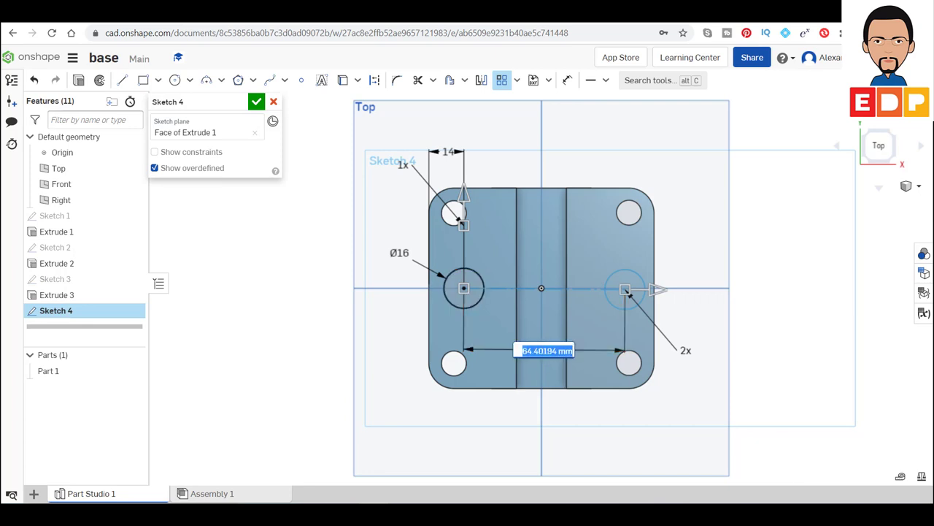
type("62")
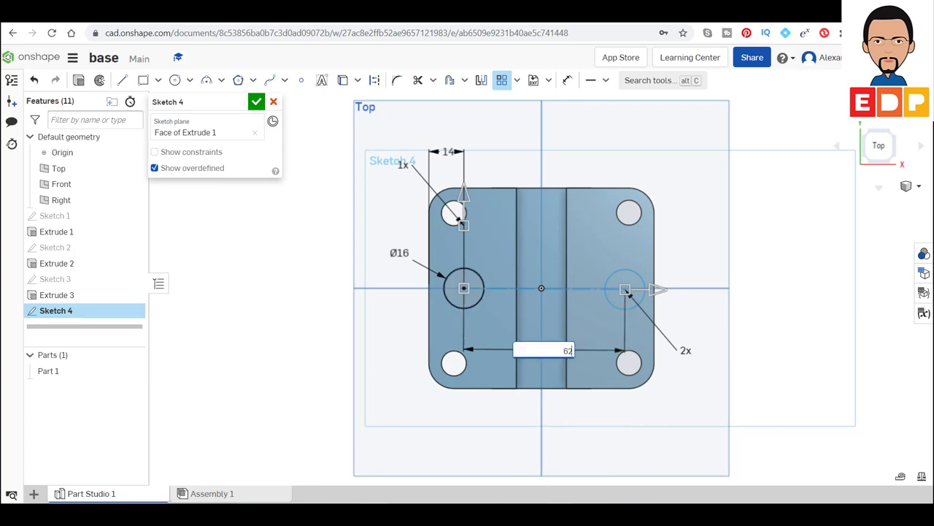
key("Return")
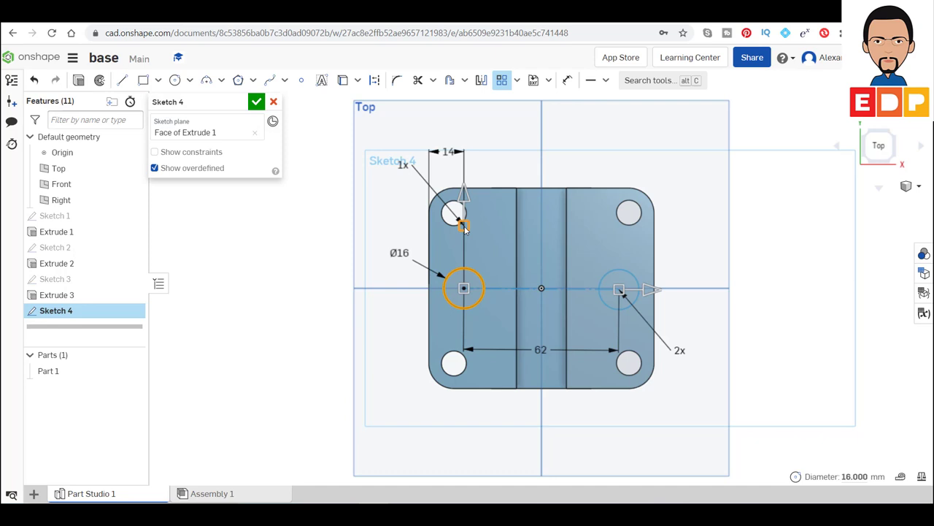
key("Return")
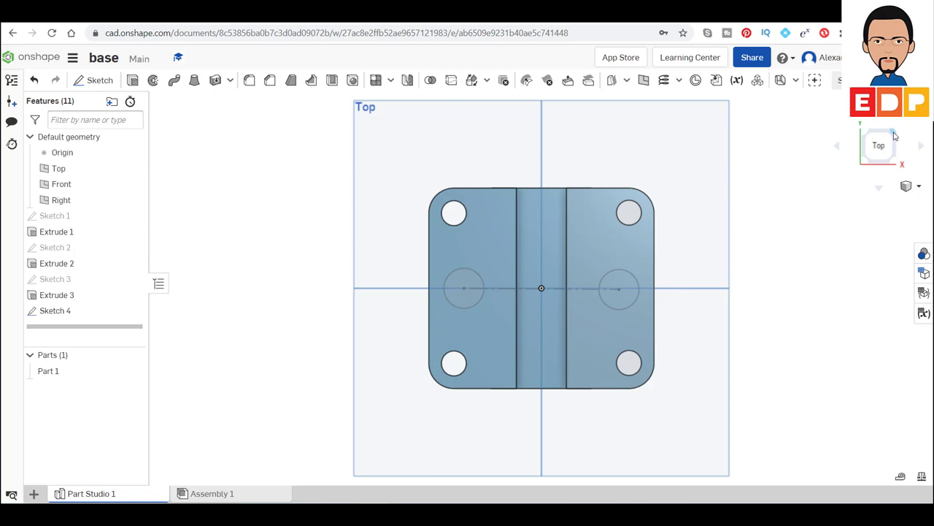
Step: In isometric view, extrude both Ø16 circles as a Remove cut set to Through all
left_click(893, 137)
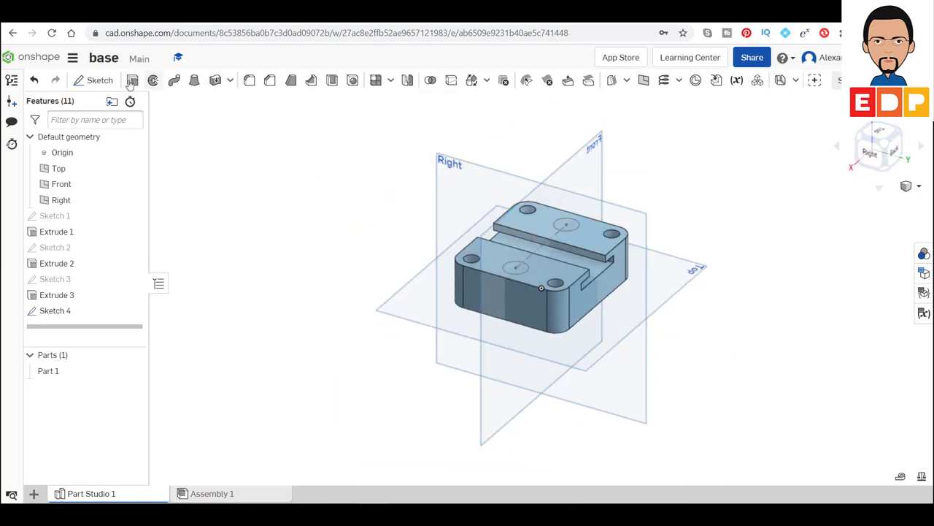
key("shift+e")
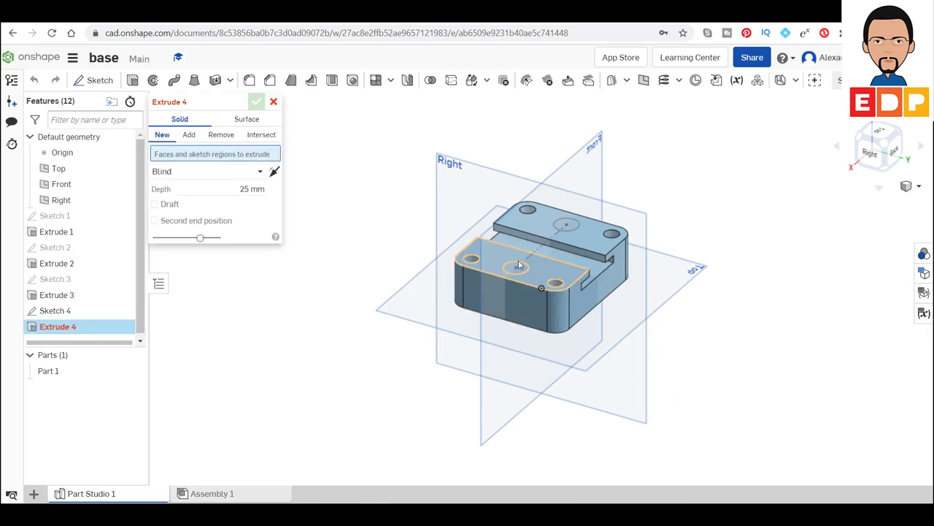
left_click(516, 267)
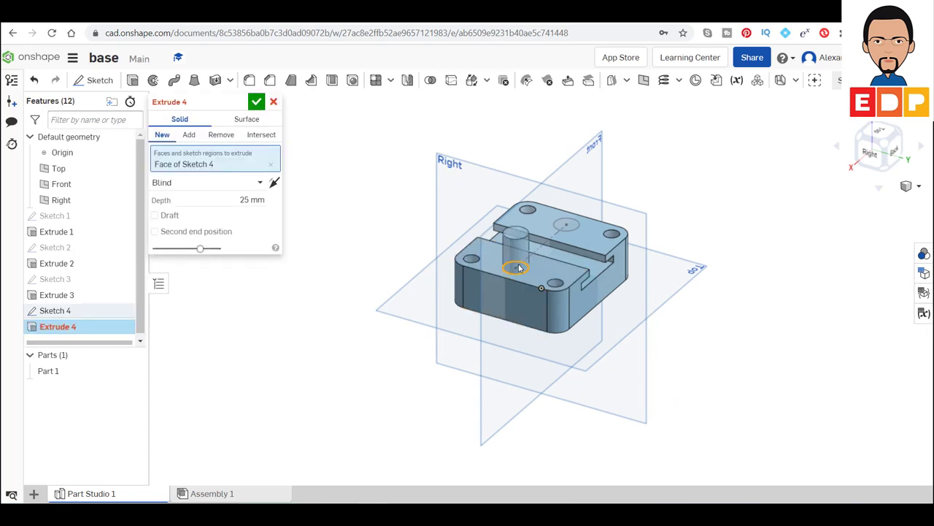
left_click(568, 224)
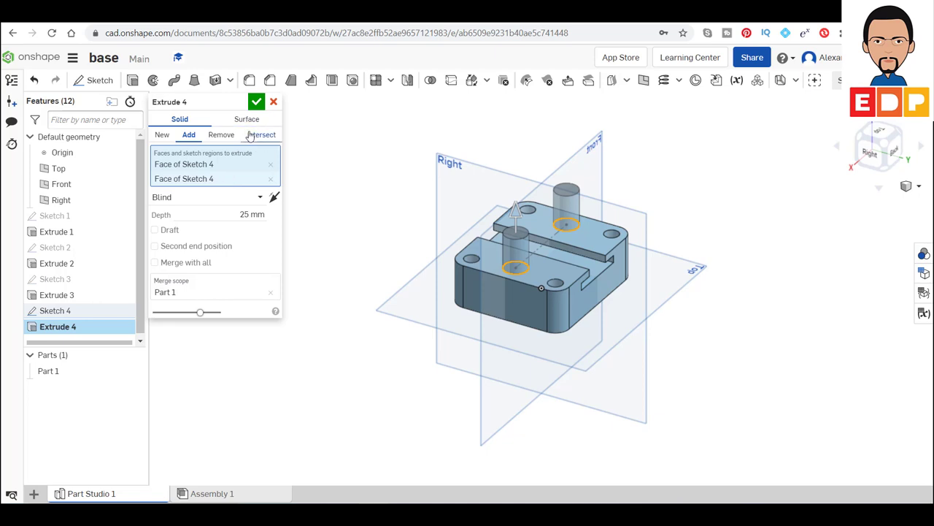
left_click(221, 135)
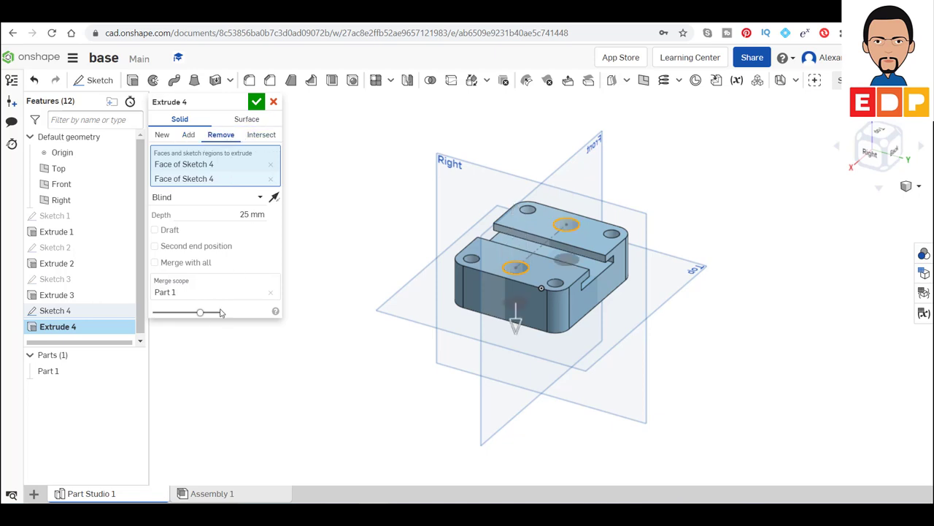
left_click(259, 198)
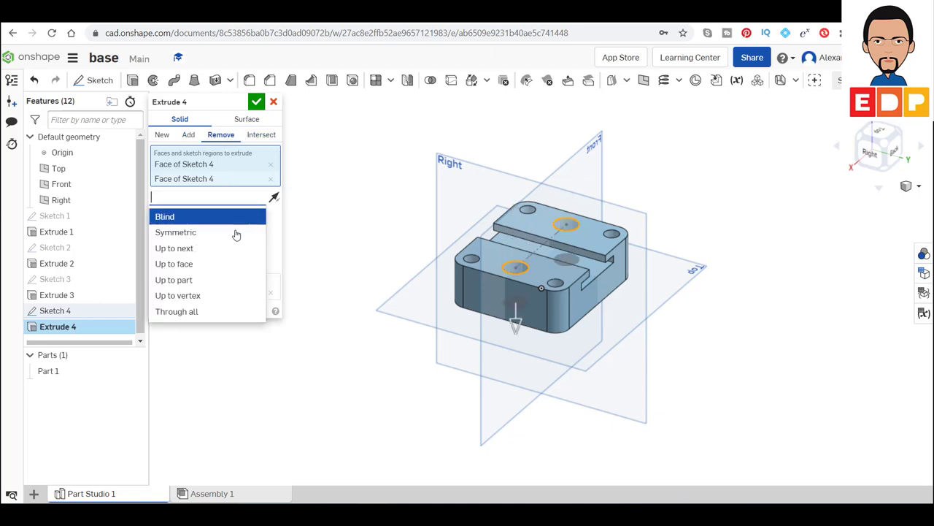
left_click(220, 313)
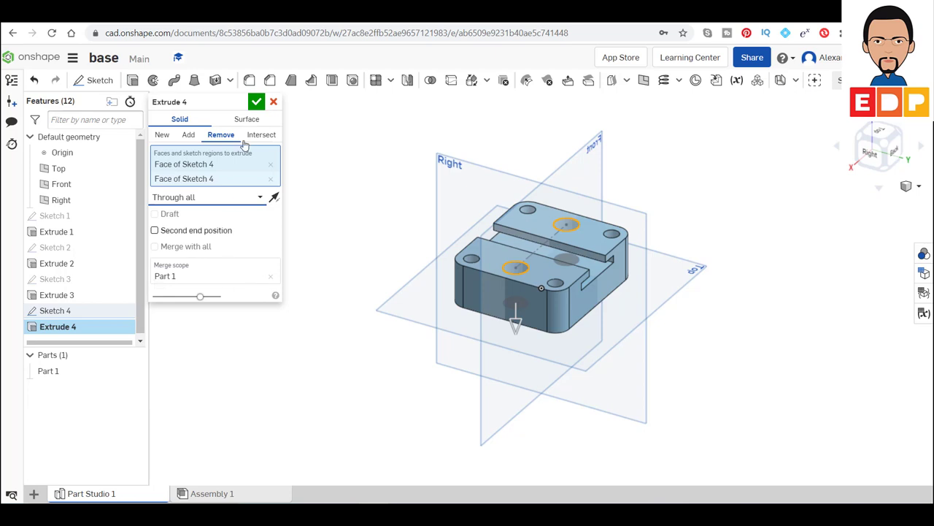
left_click(257, 101)
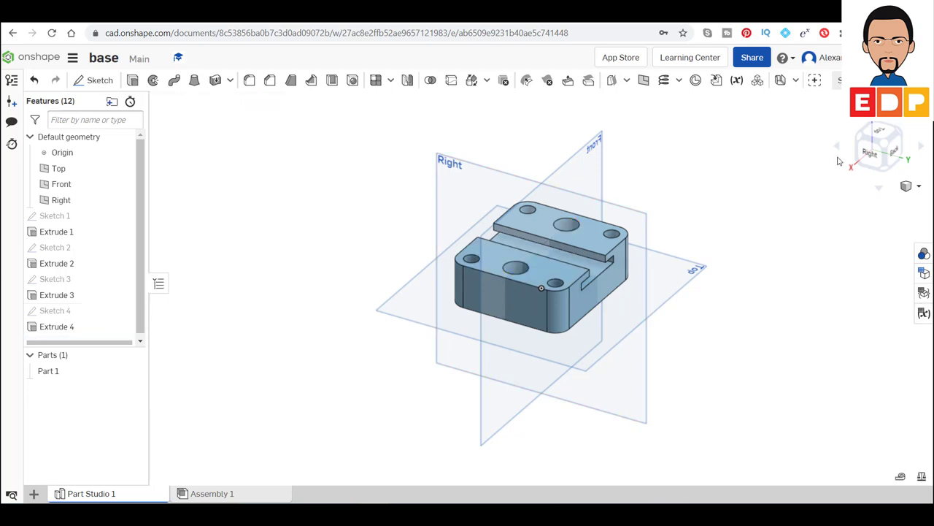
Step: View the part from the back, then isometric, and select a top face showing 2398.938 mm² area
left_click(883, 146)
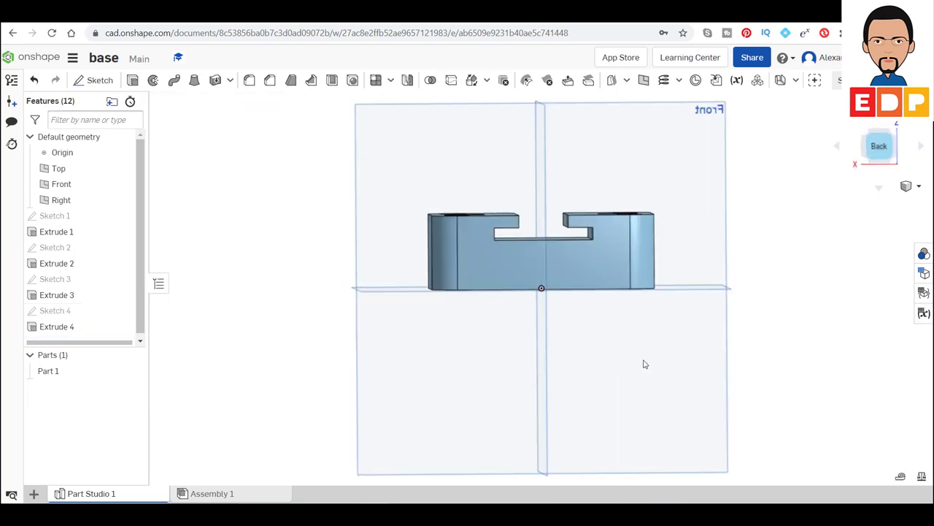
left_click(891, 136)
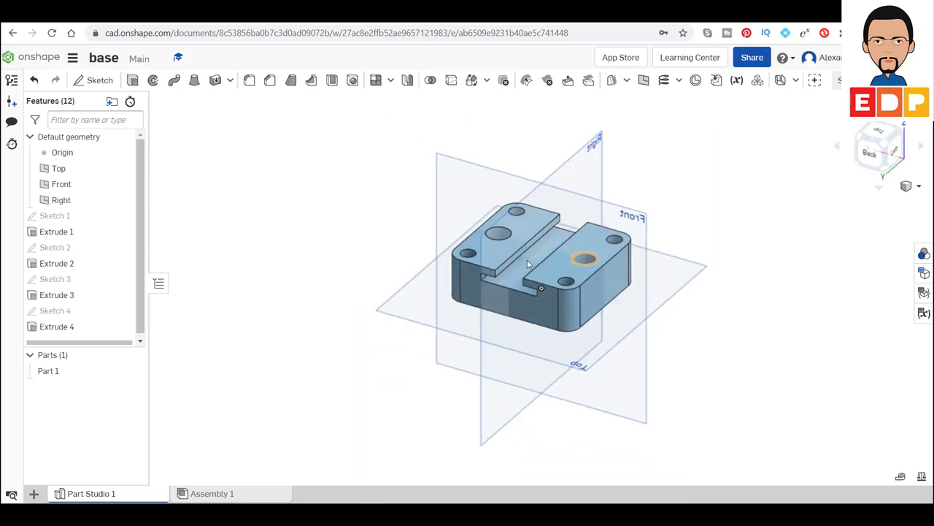
left_click(549, 268)
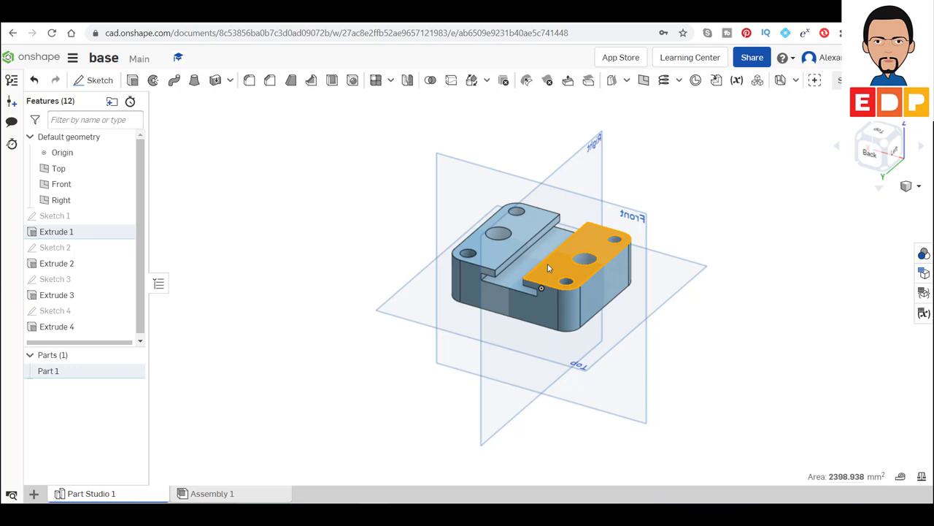